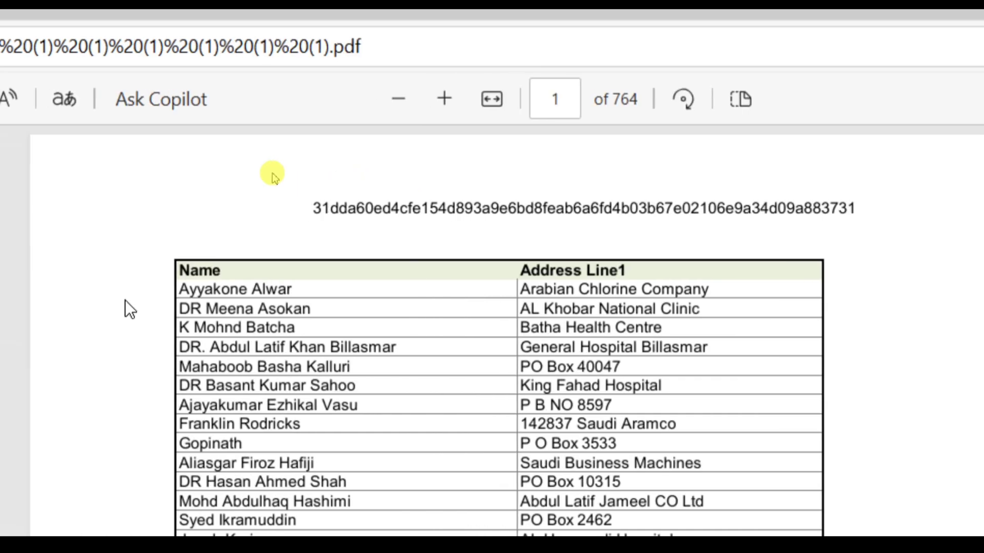
Search the PDF for the person's name, finding matches on page 96 and in page 1's table.
scroll(353, 179, down, 3)
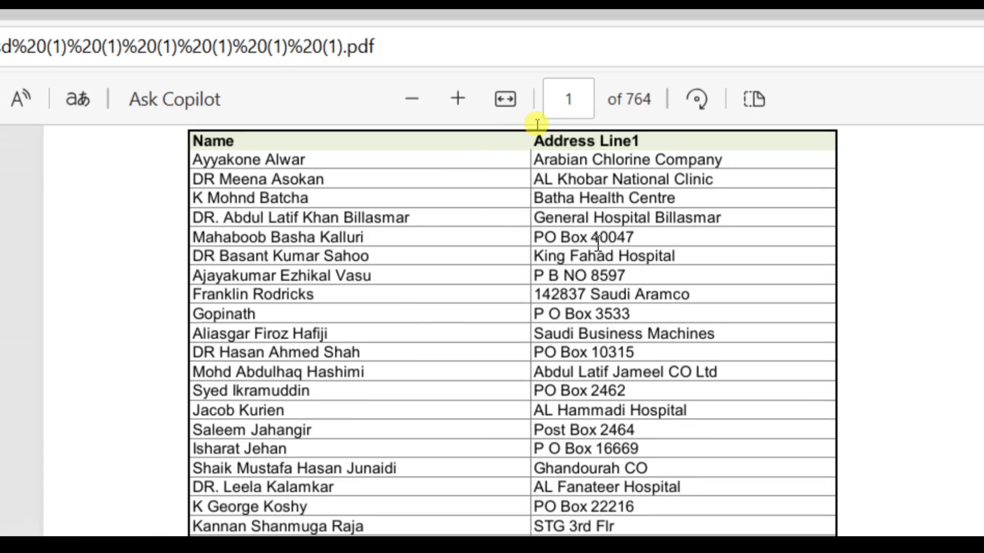
scroll(538, 154, down, 10)
scroll(528, 180, down, 8)
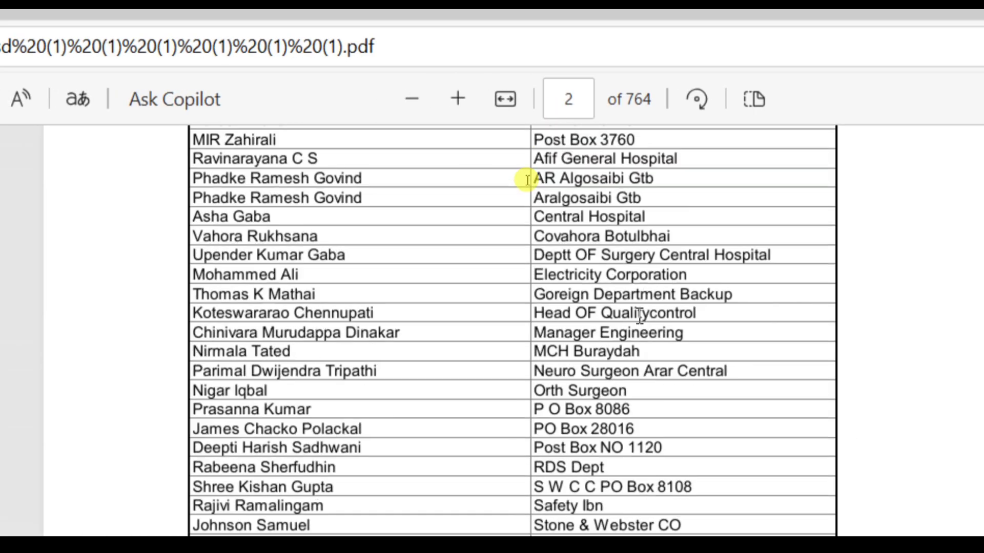
scroll(527, 179, up, 5)
scroll(425, 389, down, 5)
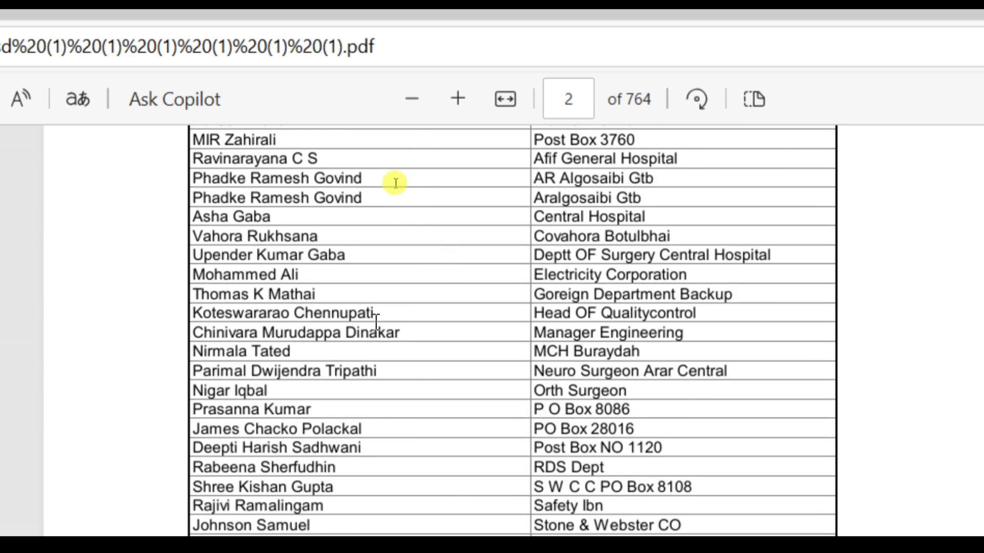
scroll(397, 183, up, 15)
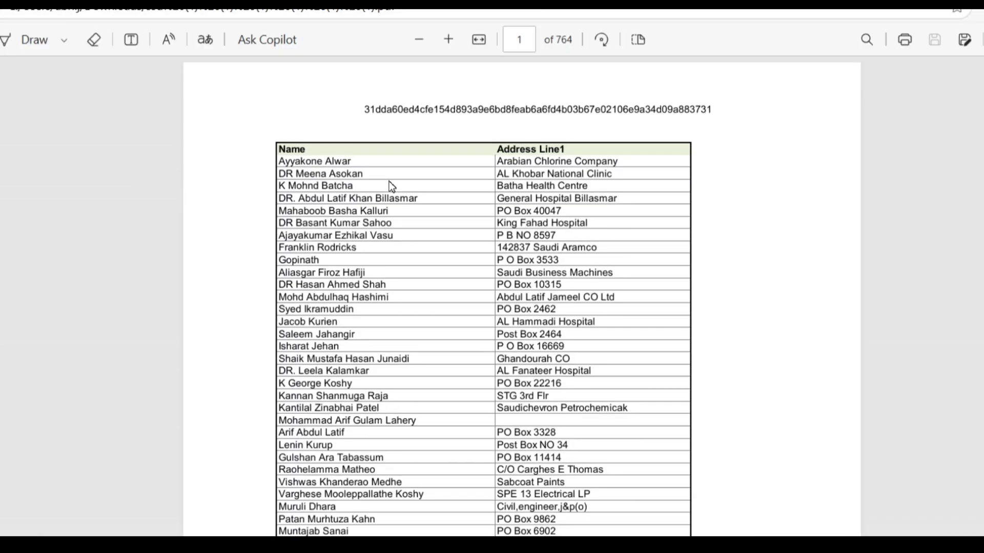
key(ctrl+f)
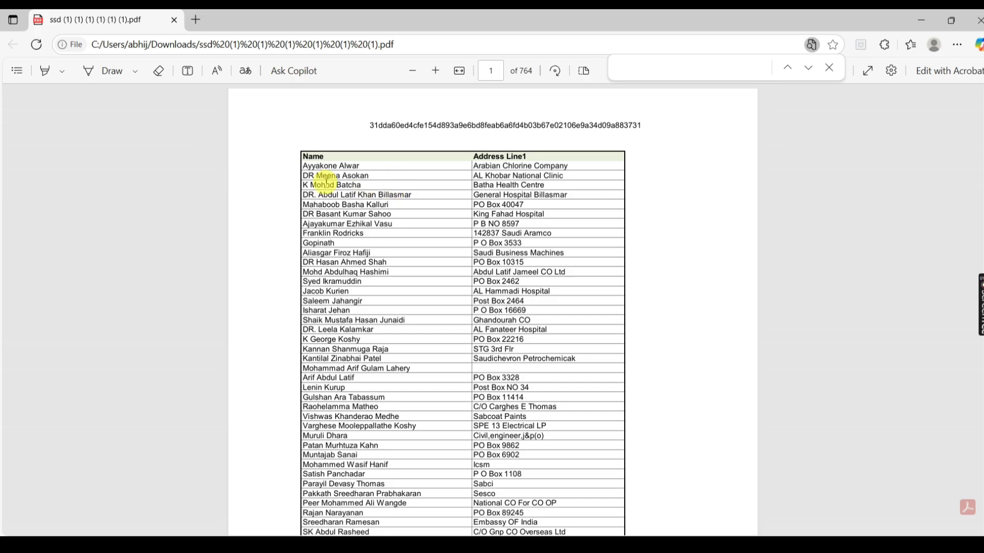
text(meena)
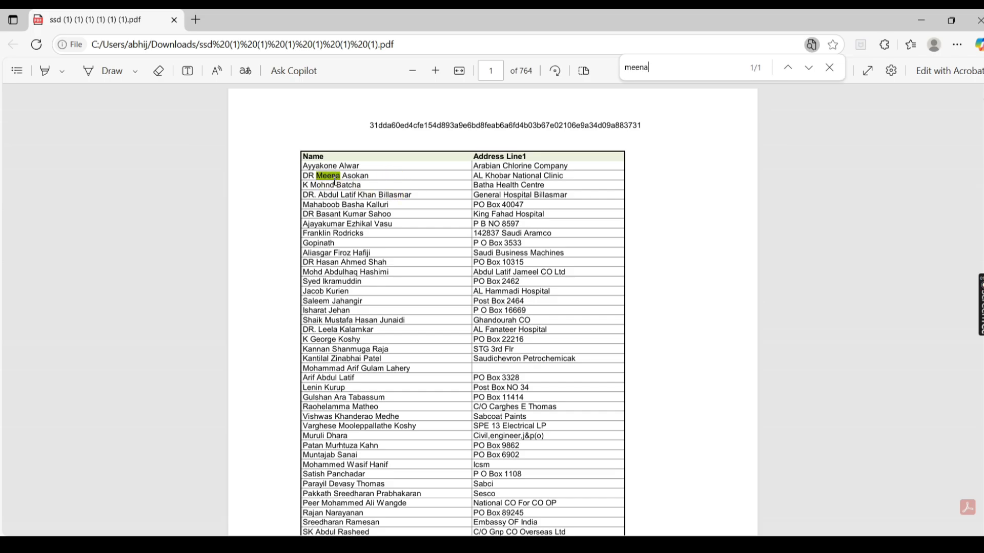
text( aso)
key(Return)
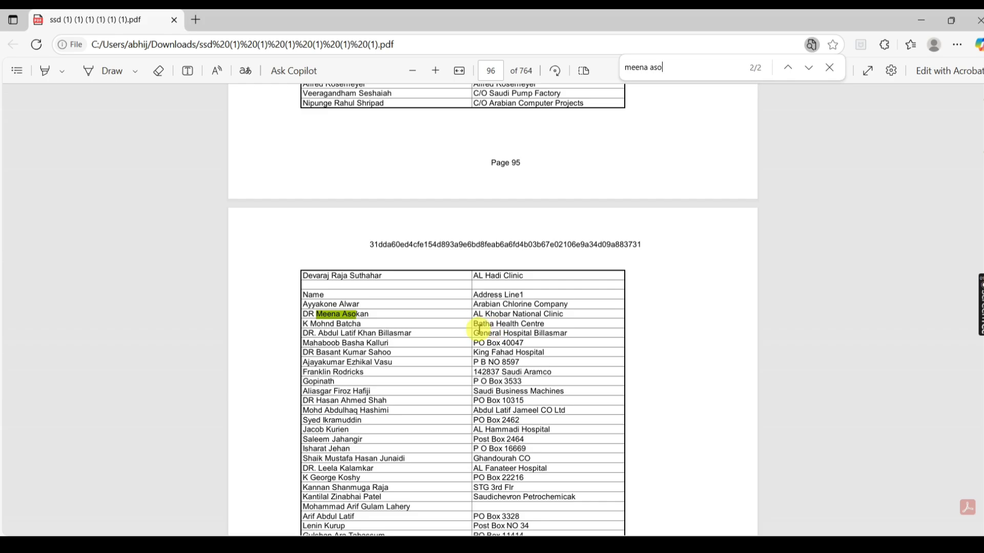
scroll(417, 317, up, 20)
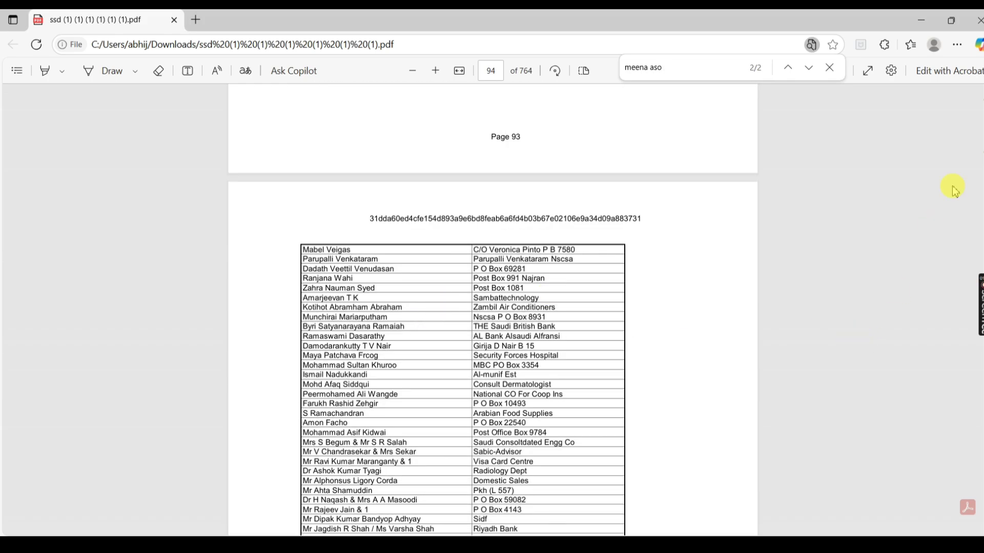
drag(978, 154, 978, 86)
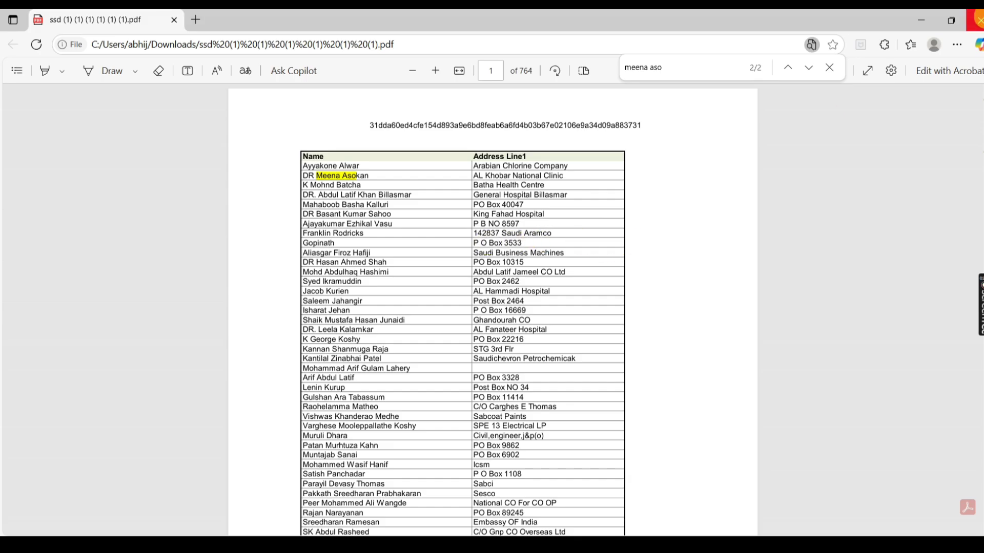
Close the PDF and Downloads windows and launch Google Chrome.
click(977, 21)
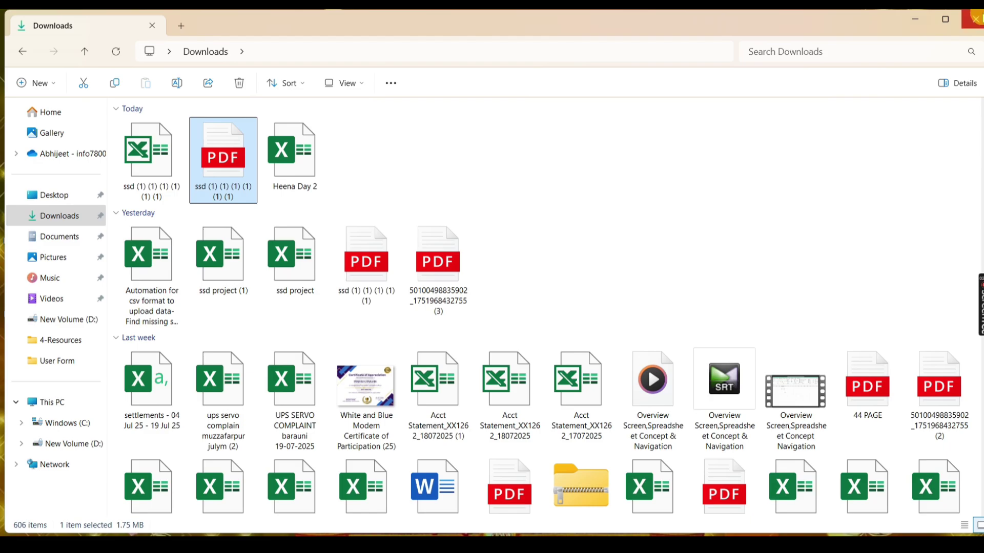
click(977, 20)
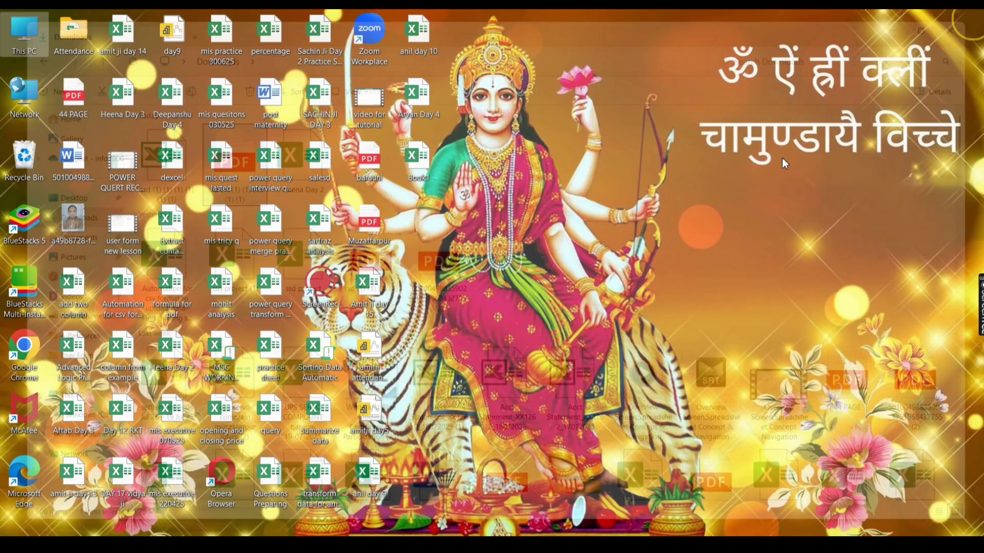
double_click(24, 31)
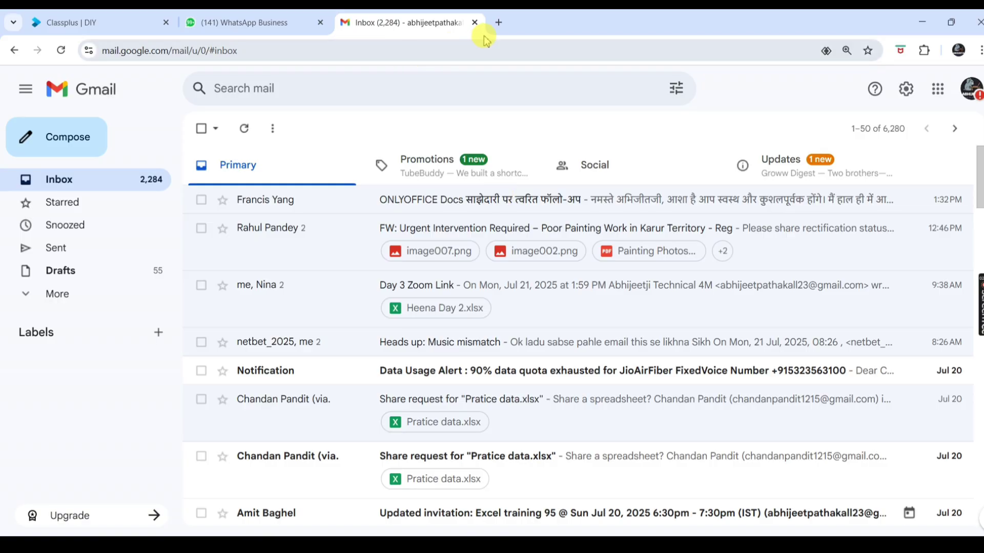
Search Google for zamzar in a new tab and open the zamzar.com site.
click(499, 22)
text(go)
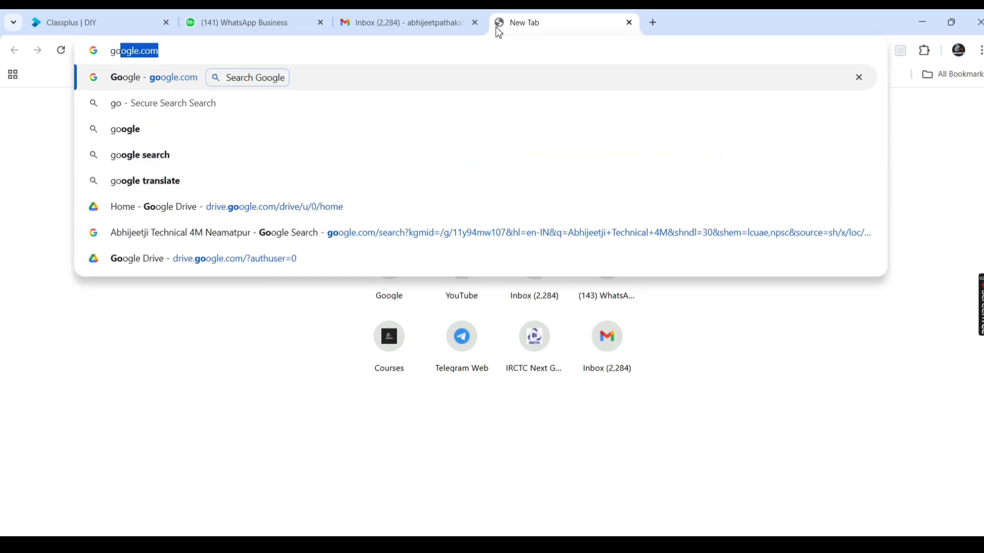
key(Return)
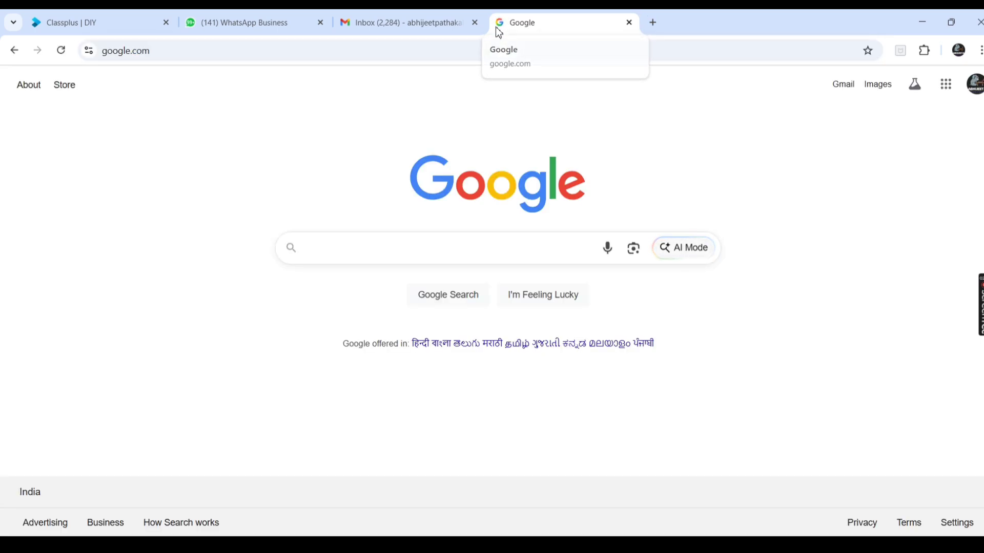
text(zam)
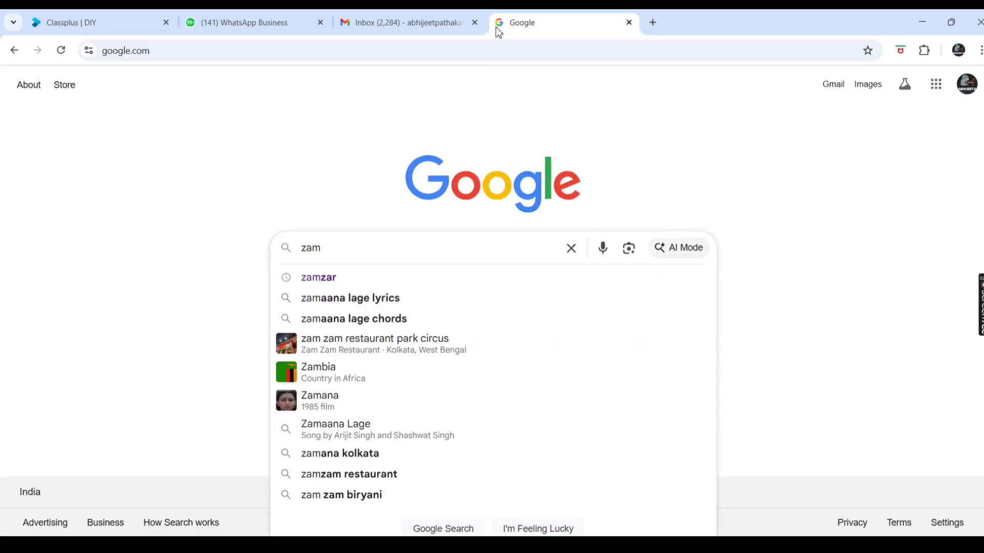
key(Down)
key(Return)
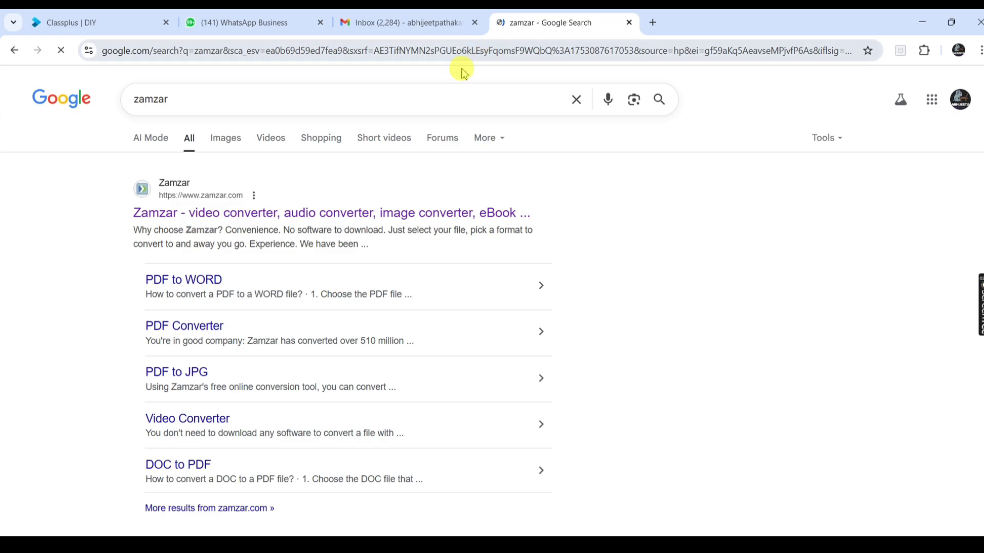
click(188, 205)
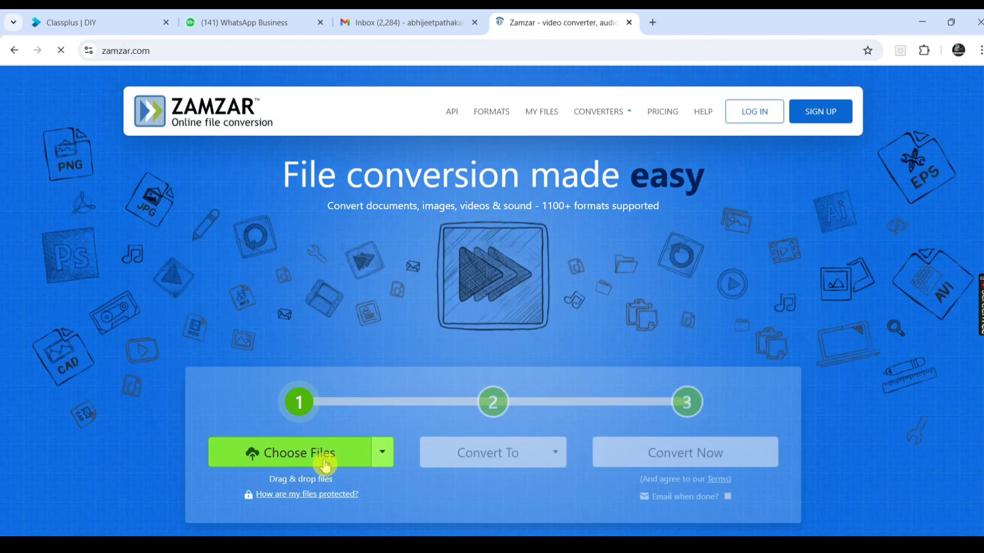
Add the ssd PDF from the Downloads folder to Zamzar.
click(323, 457)
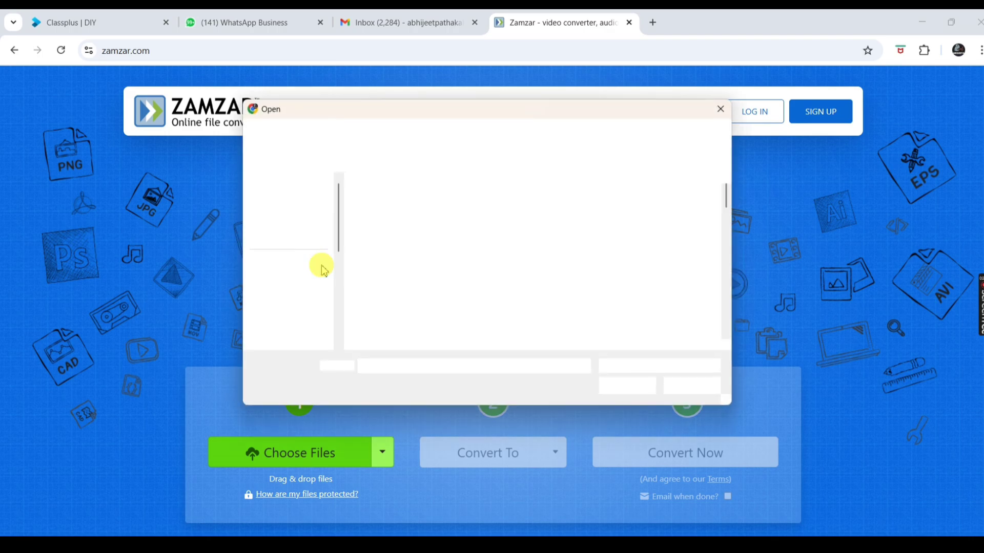
click(292, 245)
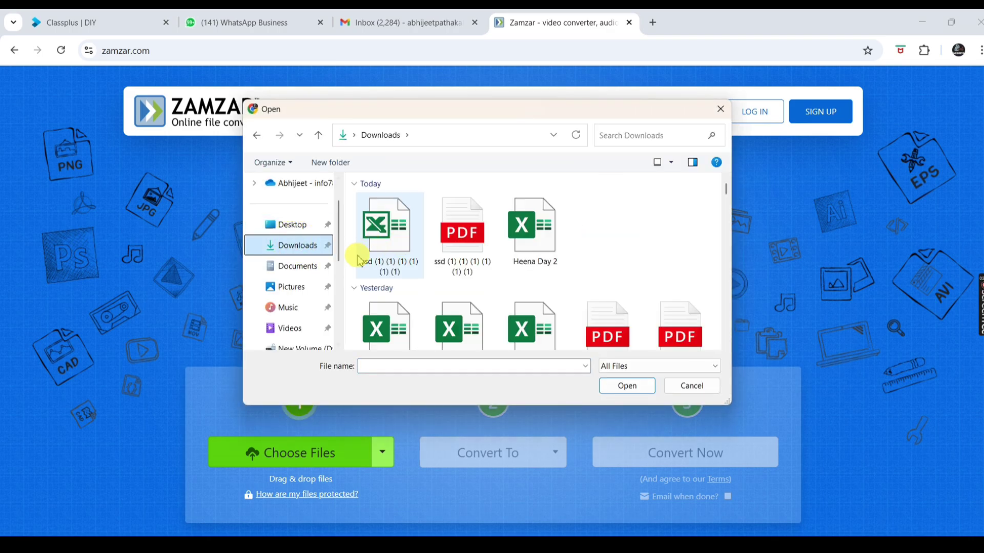
click(460, 236)
double_click(459, 236)
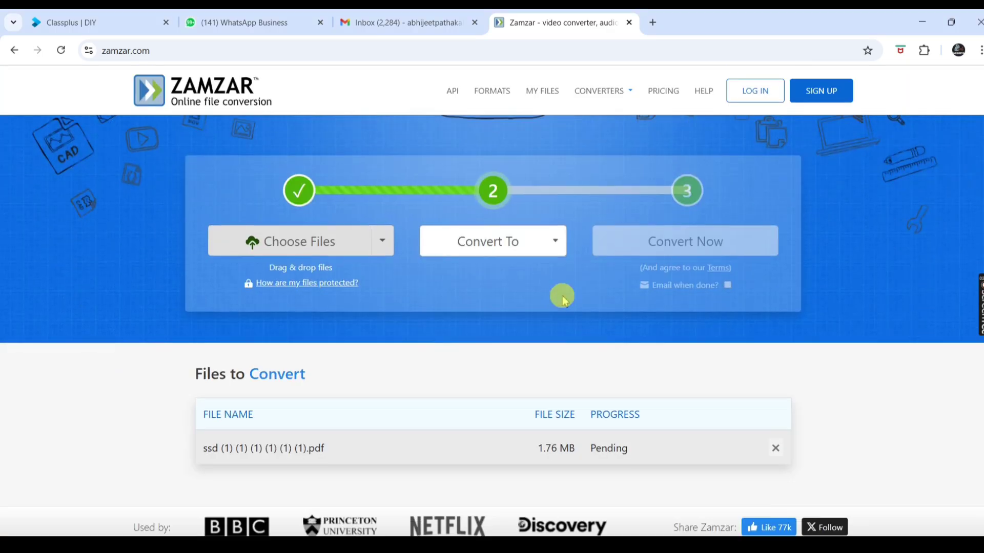
Choose xls as the output format and start the conversion.
click(555, 232)
scroll(492, 410, down, 8)
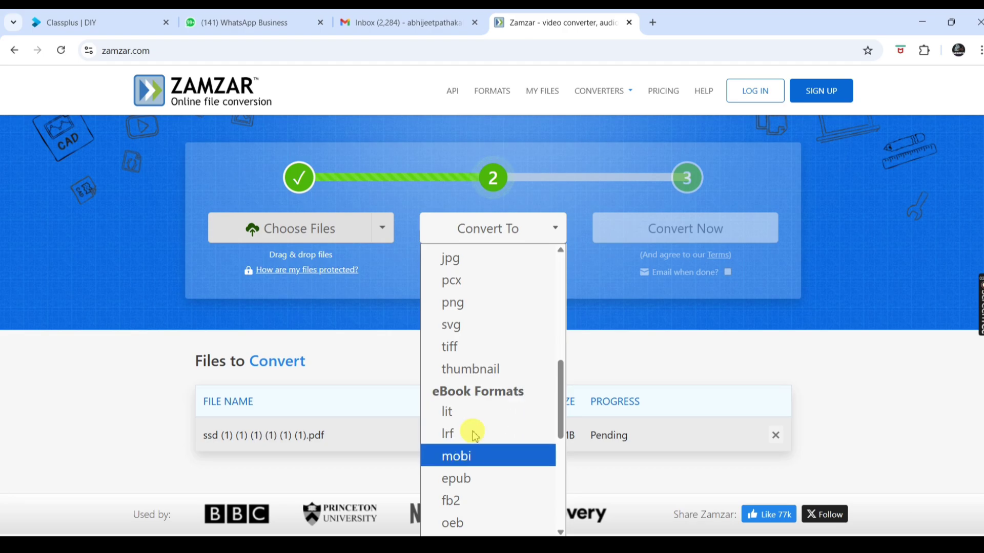
scroll(474, 328, up, 5)
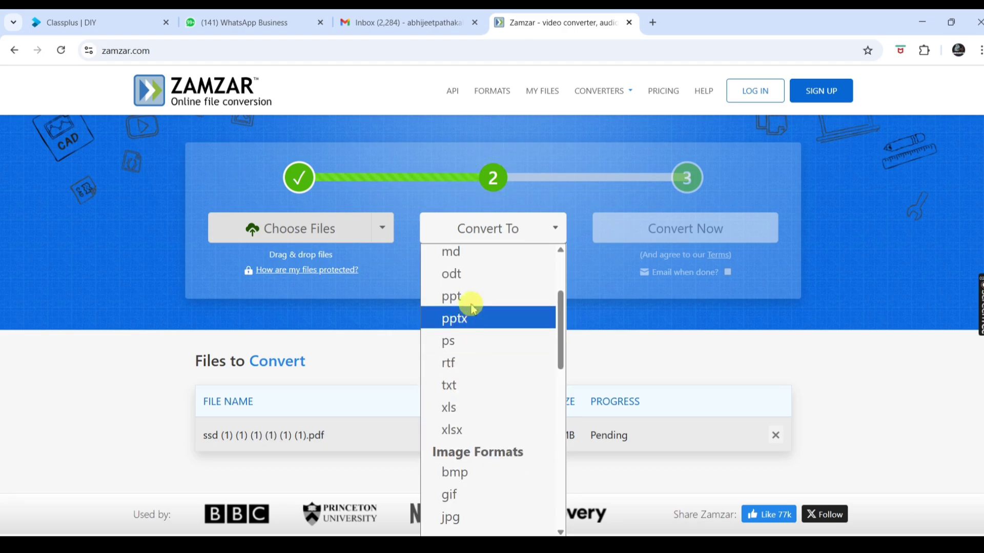
click(468, 406)
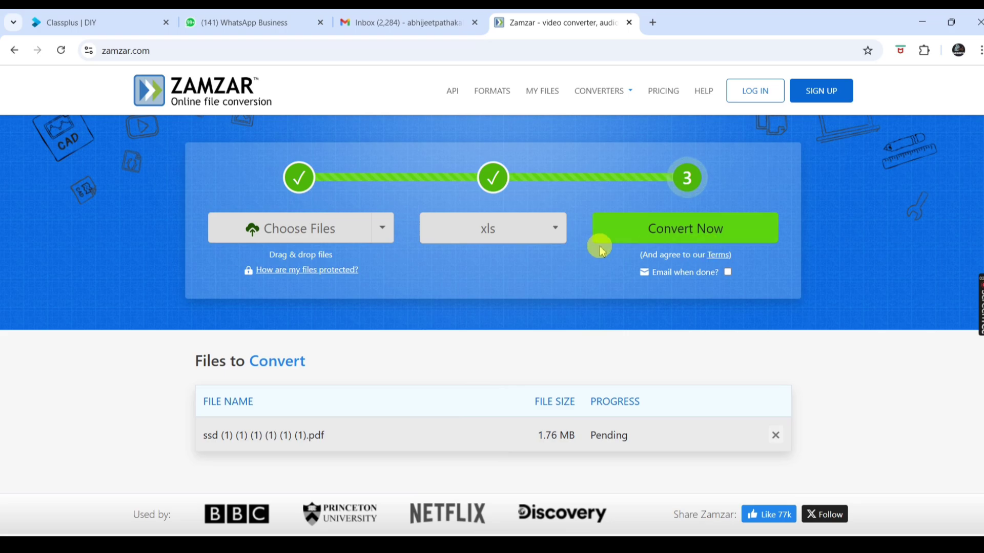
click(686, 231)
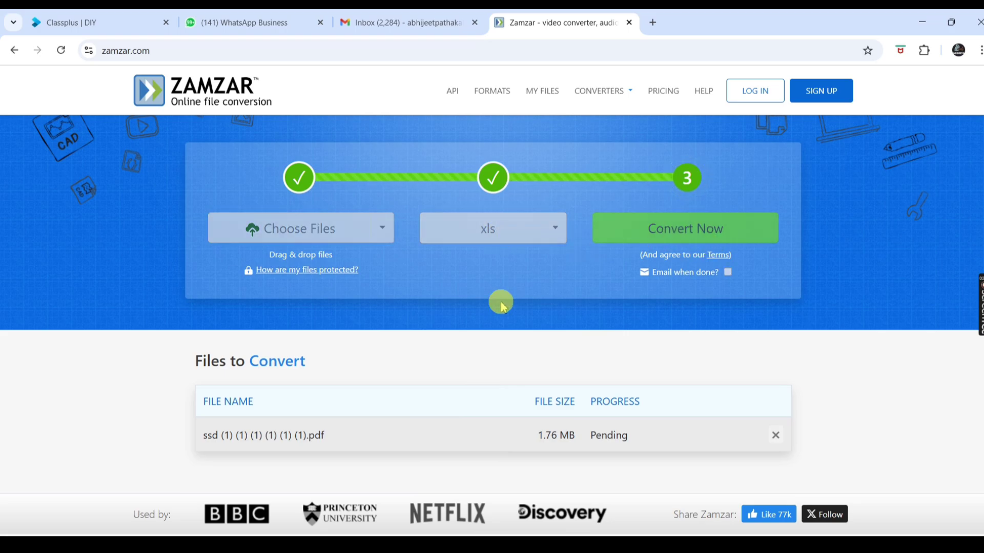
click(686, 230)
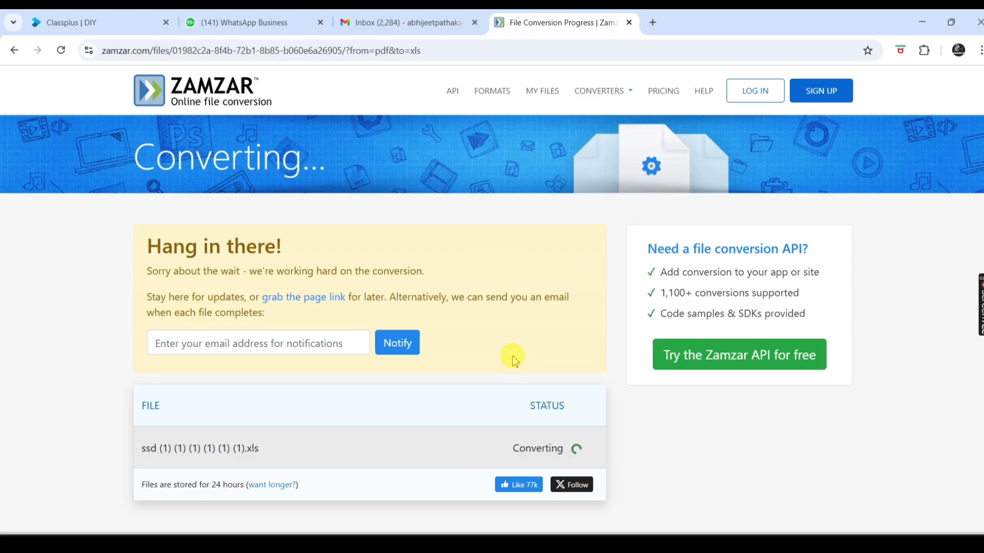
Load the lmech.courses.store site in a new tab, then return to the Zamzar conversion tab.
click(652, 22)
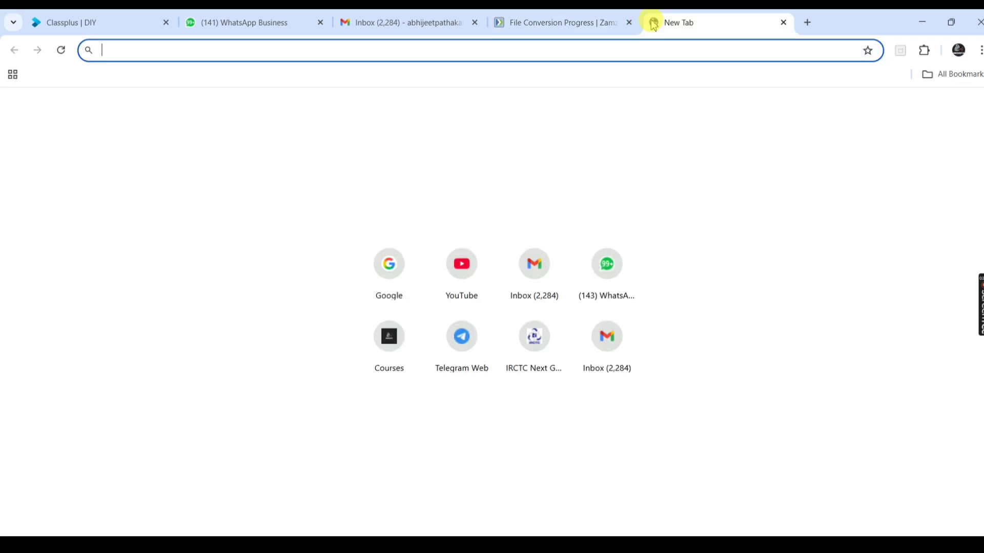
text(lm)
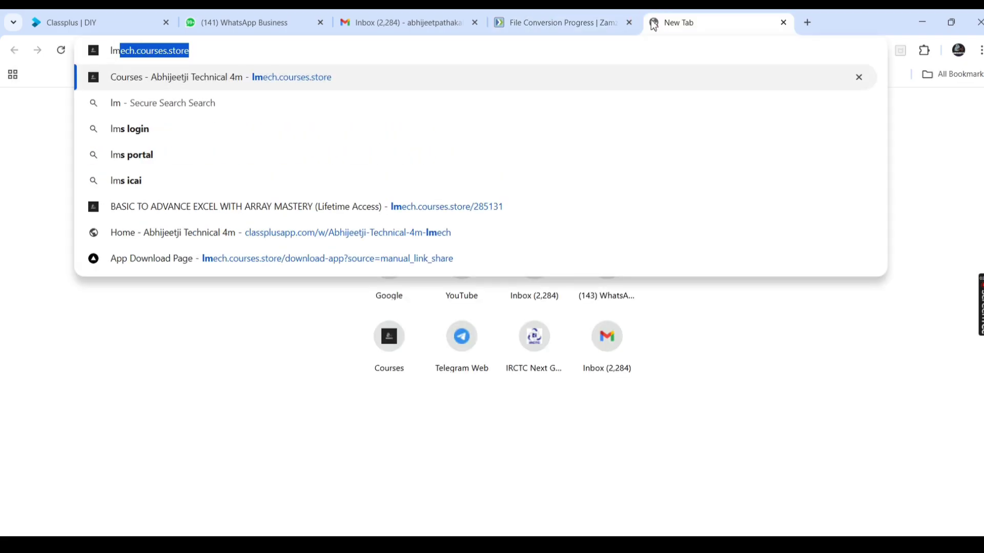
key(Return)
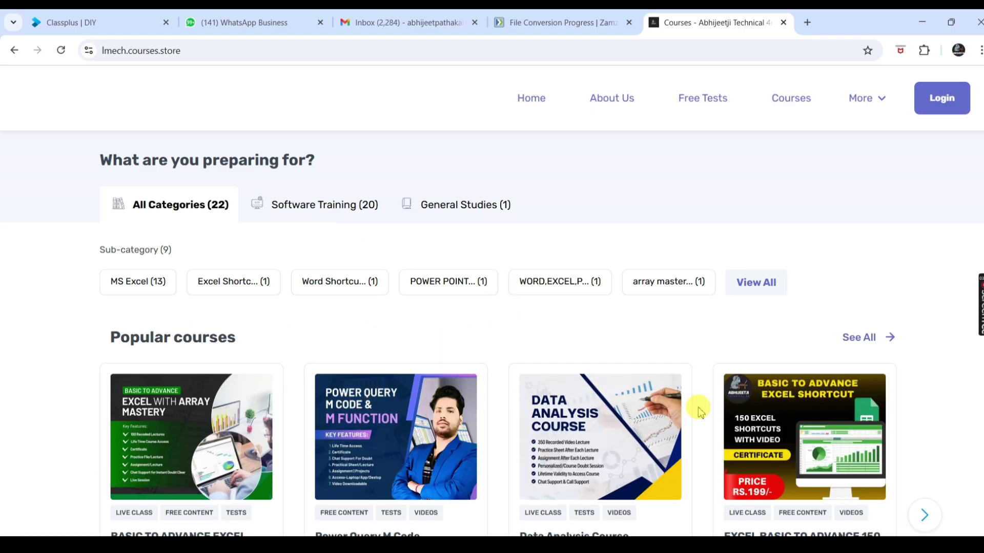
mouse_move(594, 22)
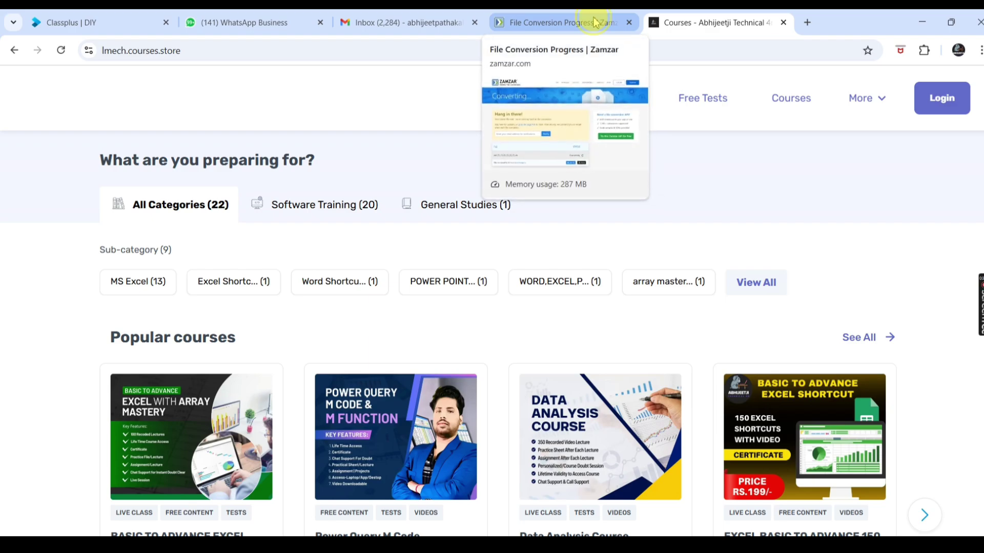
click(576, 23)
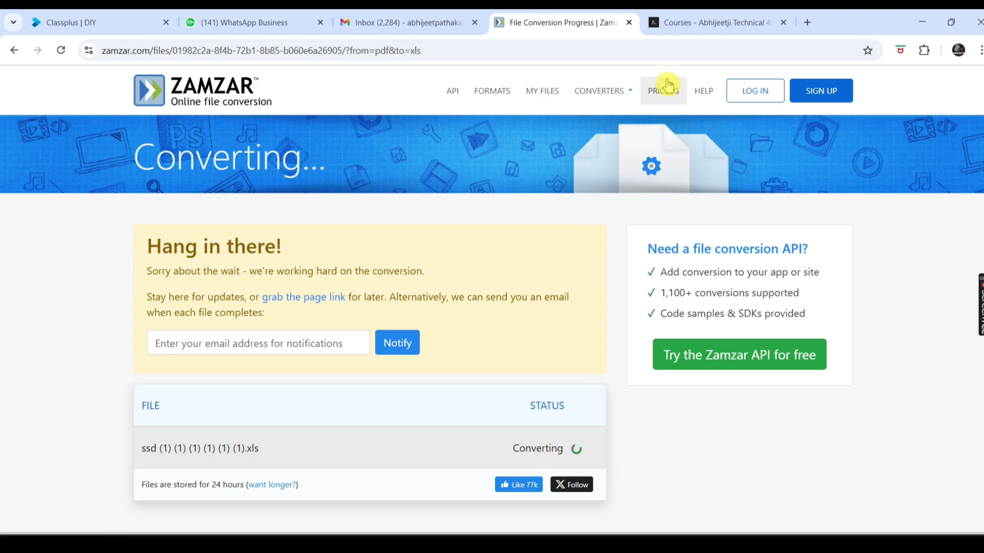
Download the finished ssd .xls file from Zamzar and check Chrome's recent downloads list.
click(703, 20)
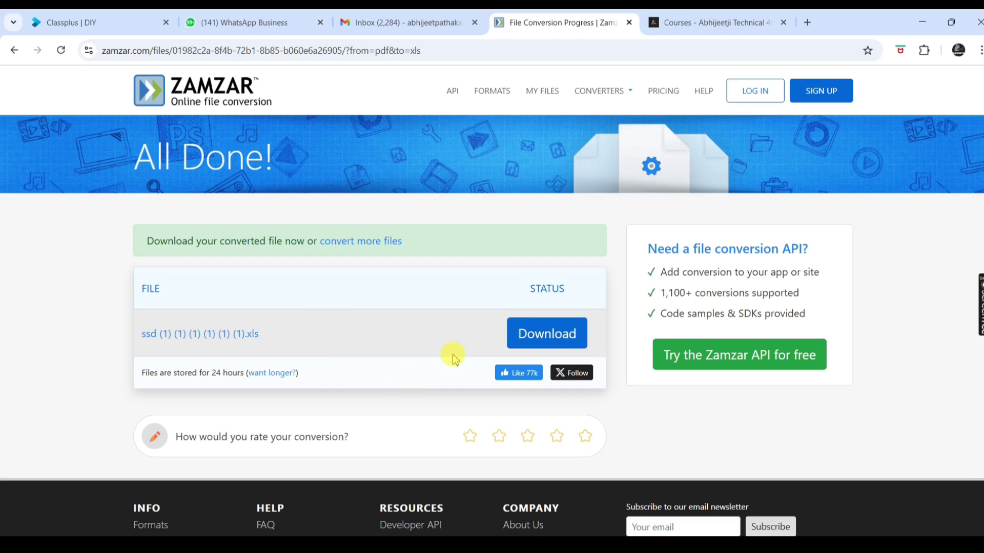
click(551, 340)
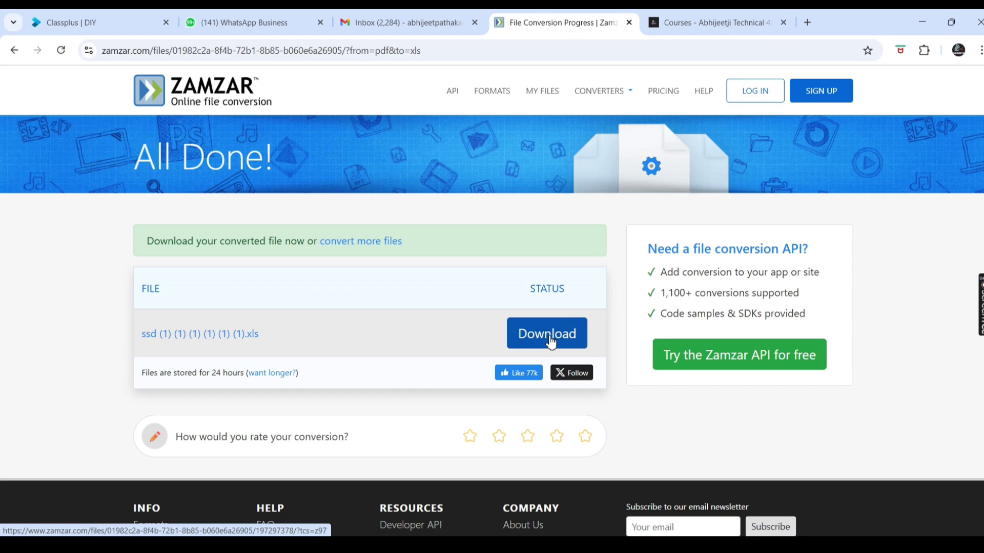
click(551, 341)
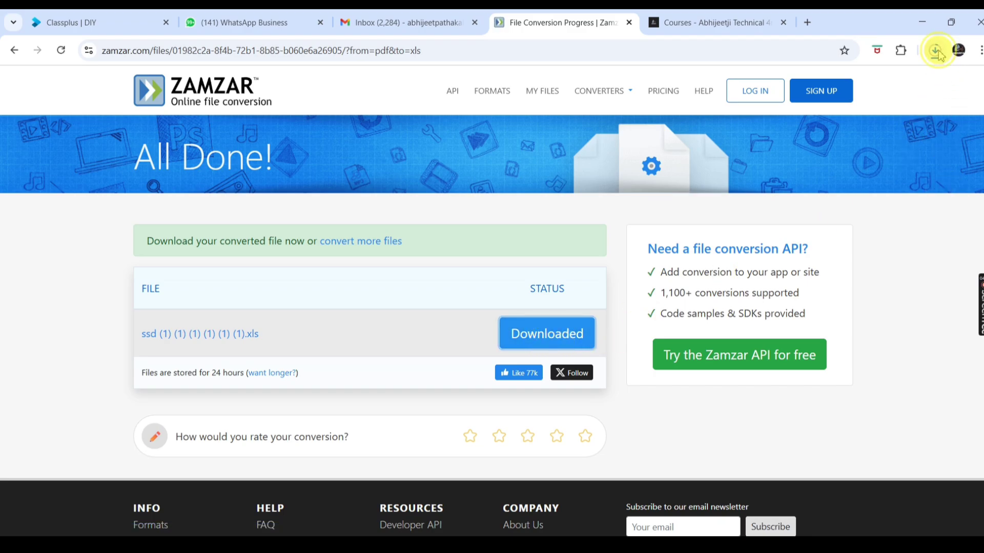
click(936, 51)
mouse_move(815, 115)
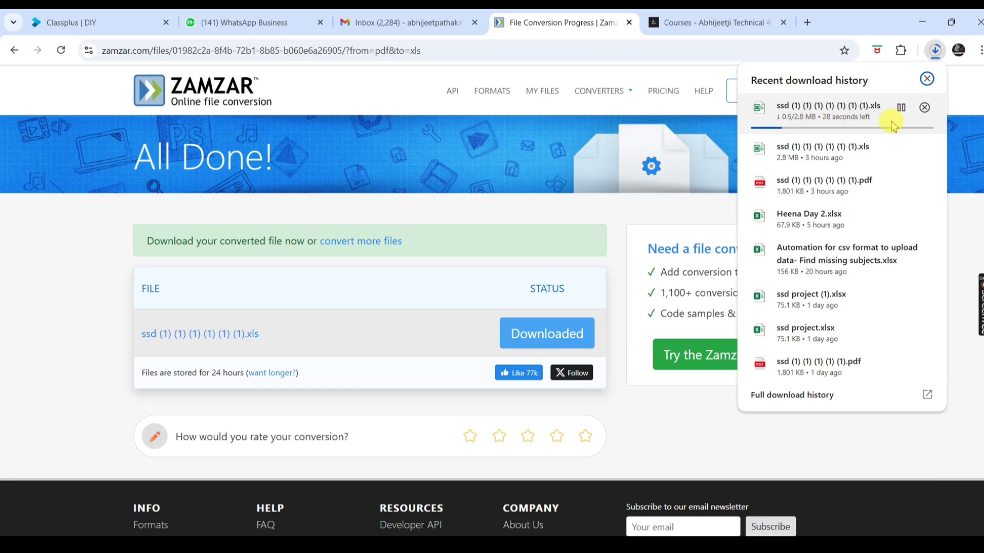
click(642, 411)
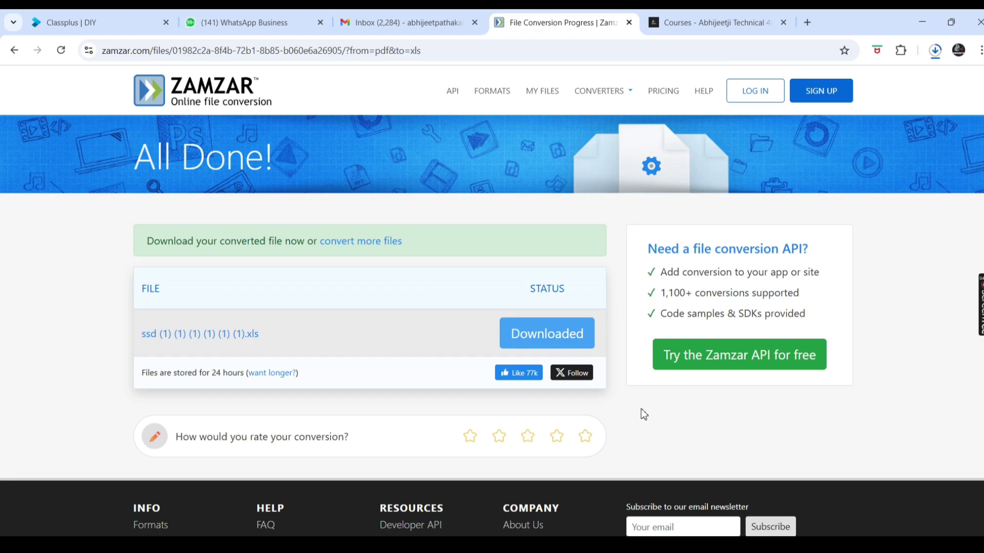
Visit the course site's Free Tests page, then return to the Zamzar tab.
click(708, 23)
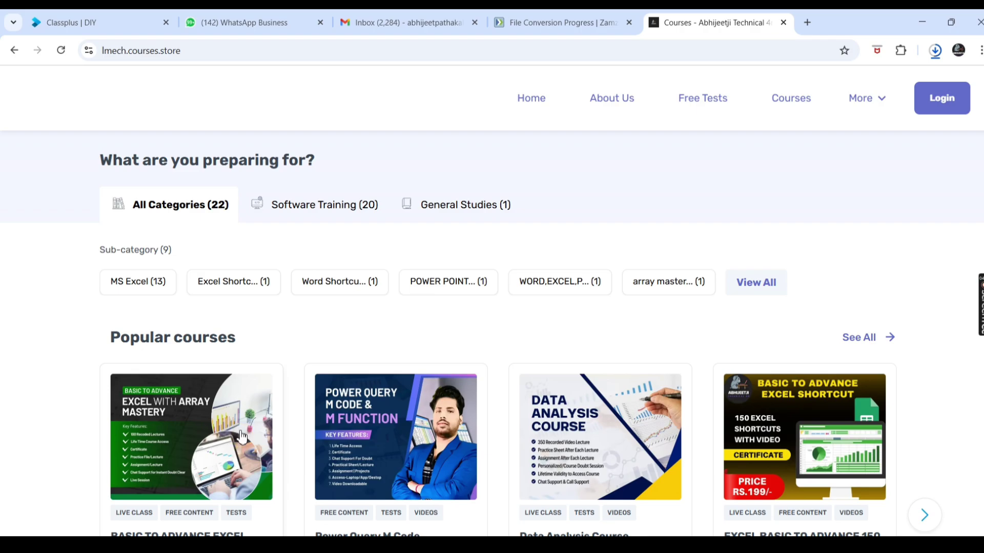
click(680, 85)
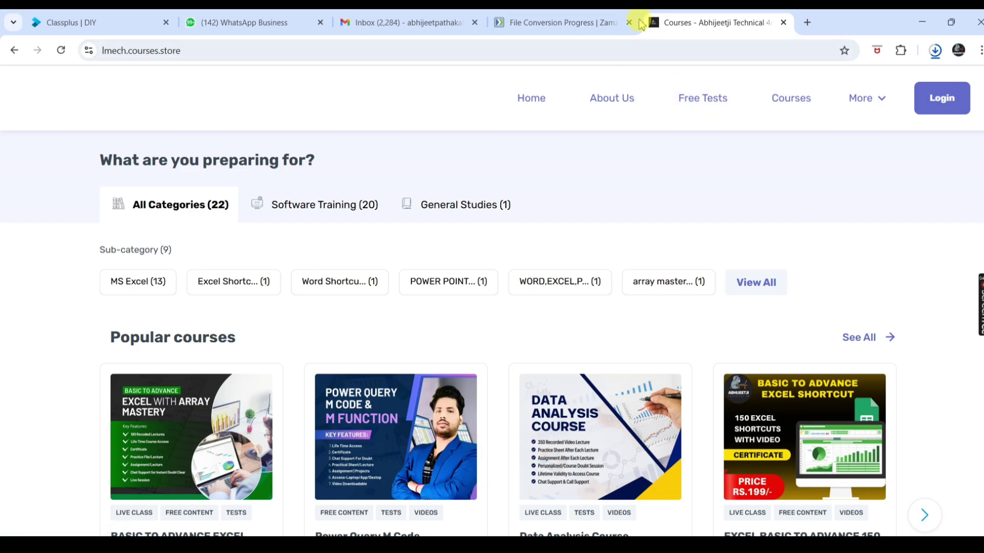
click(619, 17)
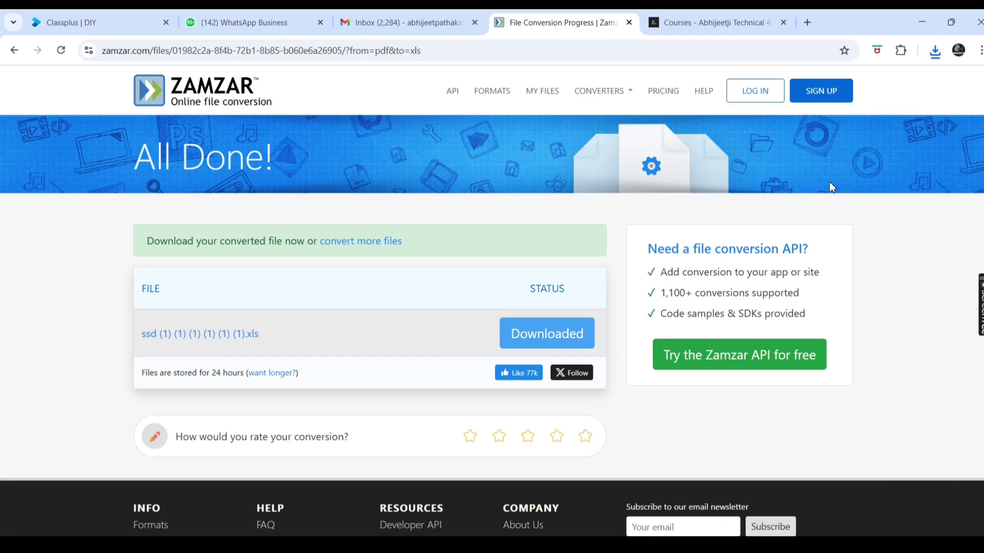
Open the downloaded ssd .xls from Chrome's downloads in Excel and enable editing.
click(935, 50)
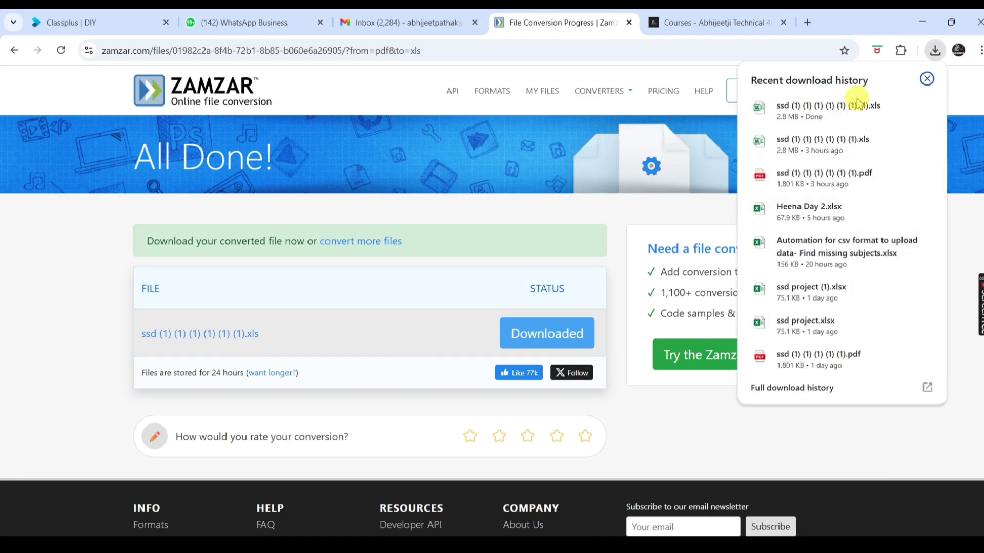
click(825, 122)
click(549, 68)
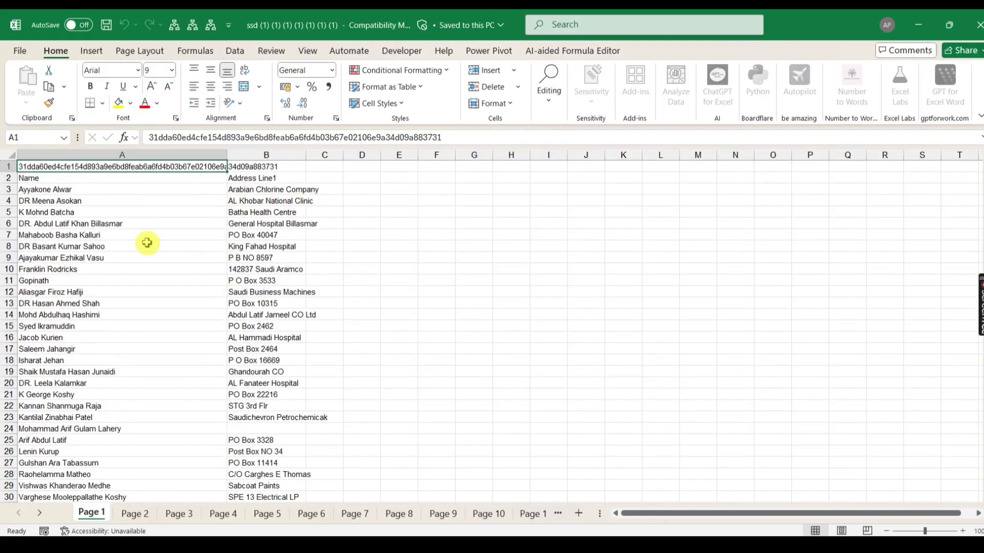
Browse sheets Page 2–4 and list all sheets, which run to Page 764, then close Excel.
click(131, 513)
click(176, 513)
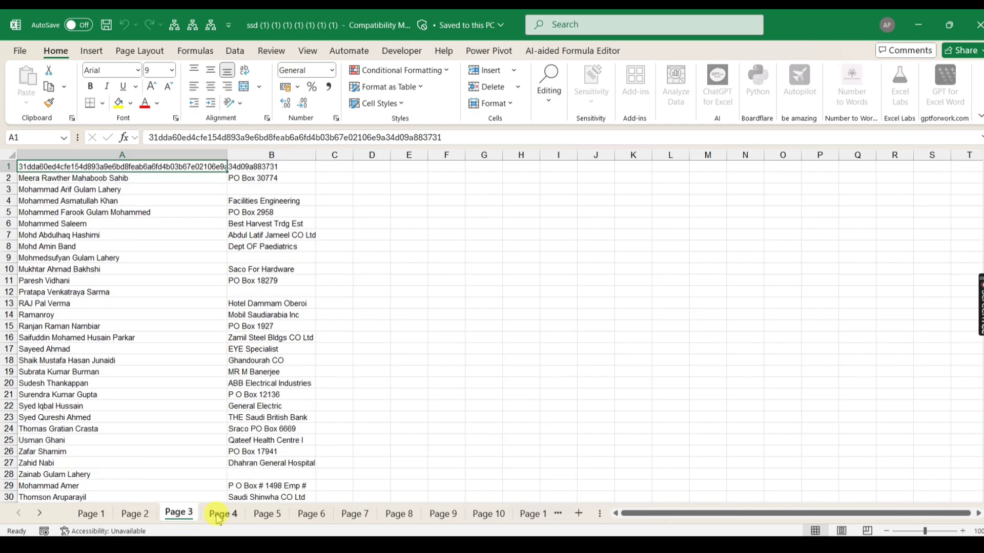
click(217, 515)
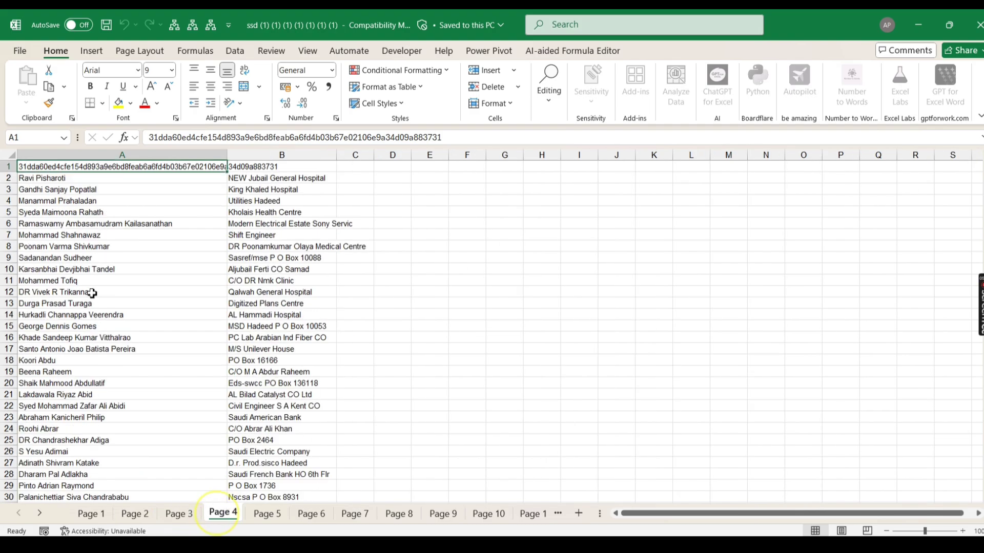
right_click(37, 515)
scroll(70, 391, down, 14)
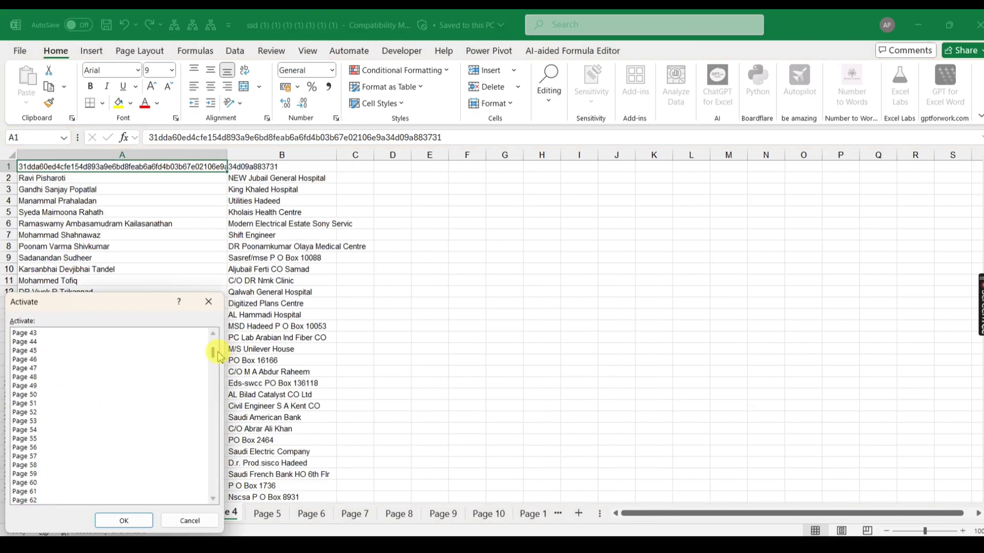
drag(219, 353, 214, 492)
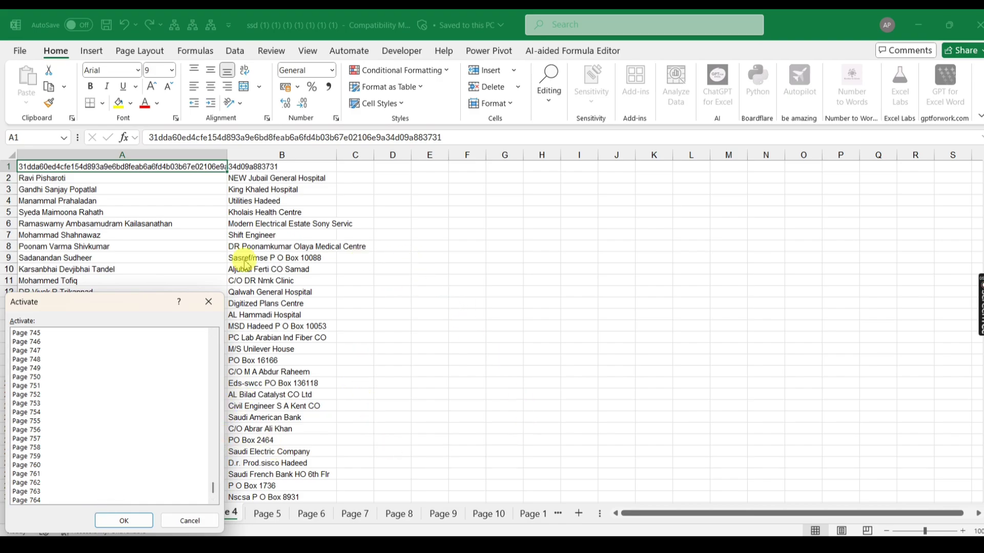
click(208, 302)
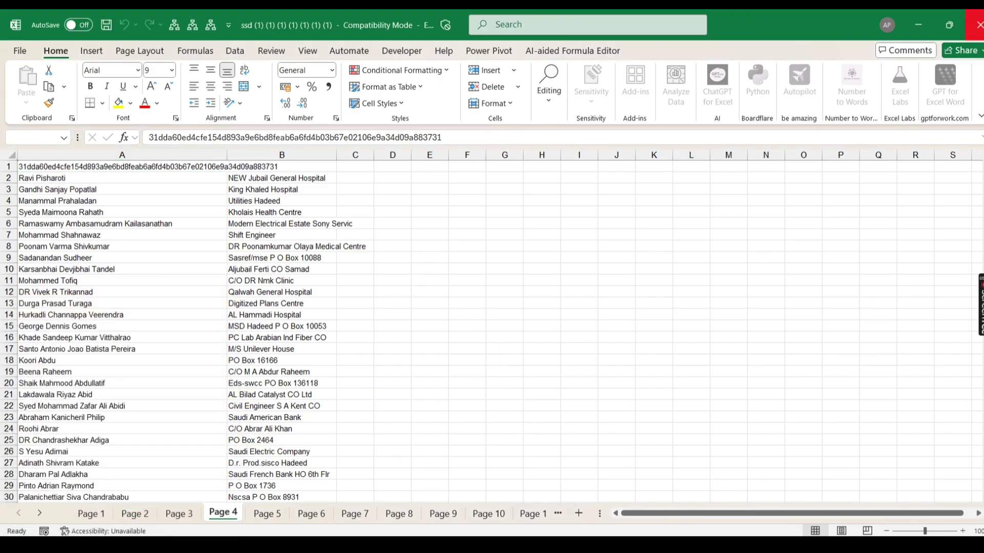
click(976, 25)
Open New Volume (D:) from This PC and briefly open the ssd workbook in Excel.
click(920, 18)
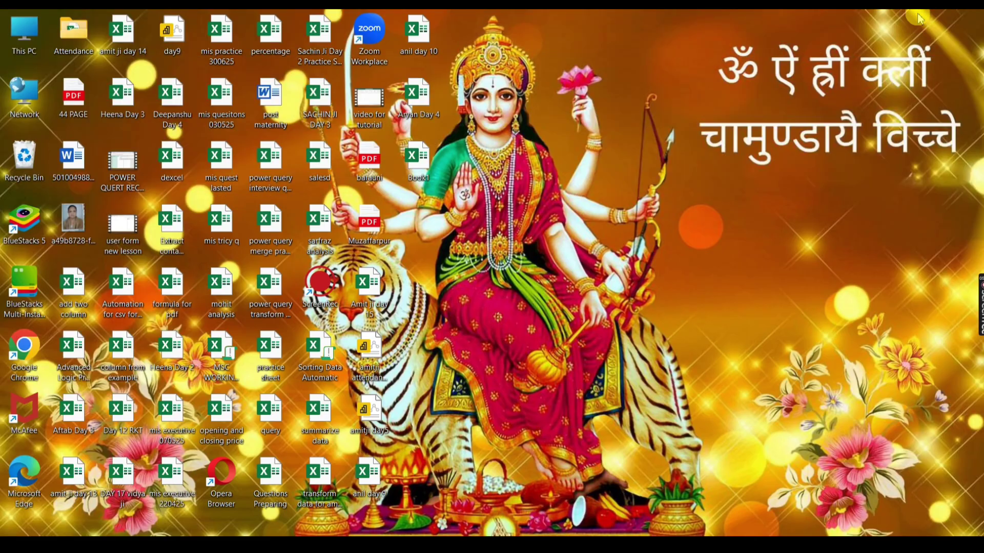
double_click(24, 30)
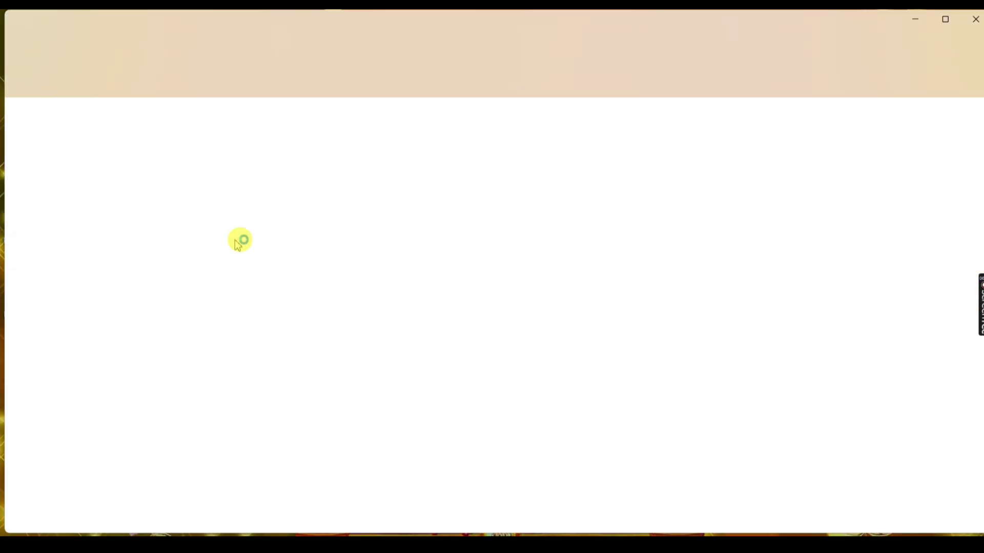
double_click(338, 147)
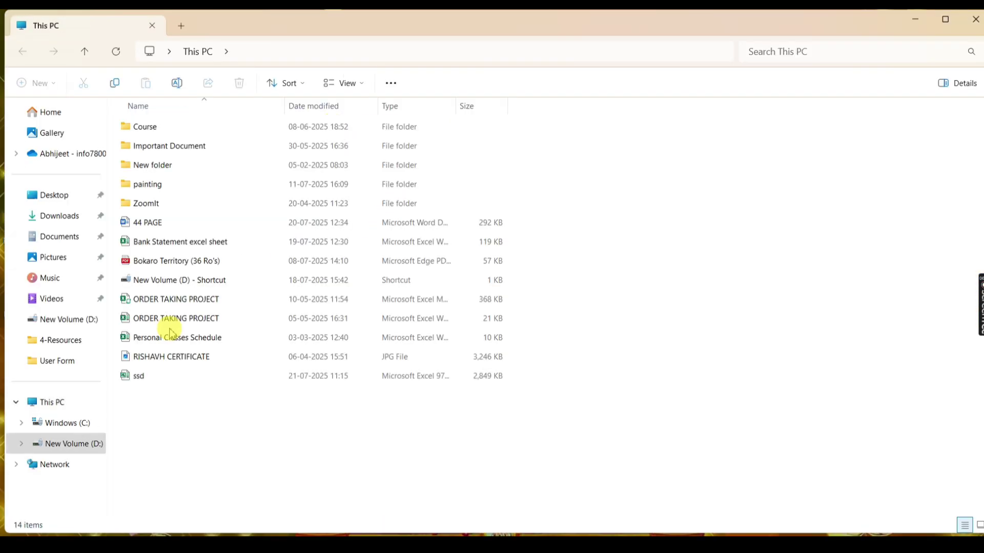
click(149, 378)
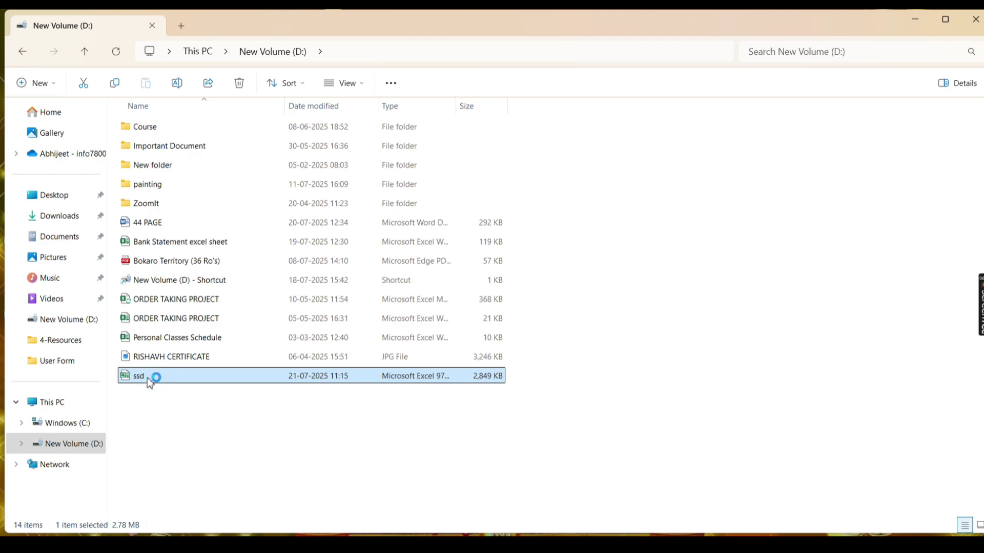
double_click(149, 378)
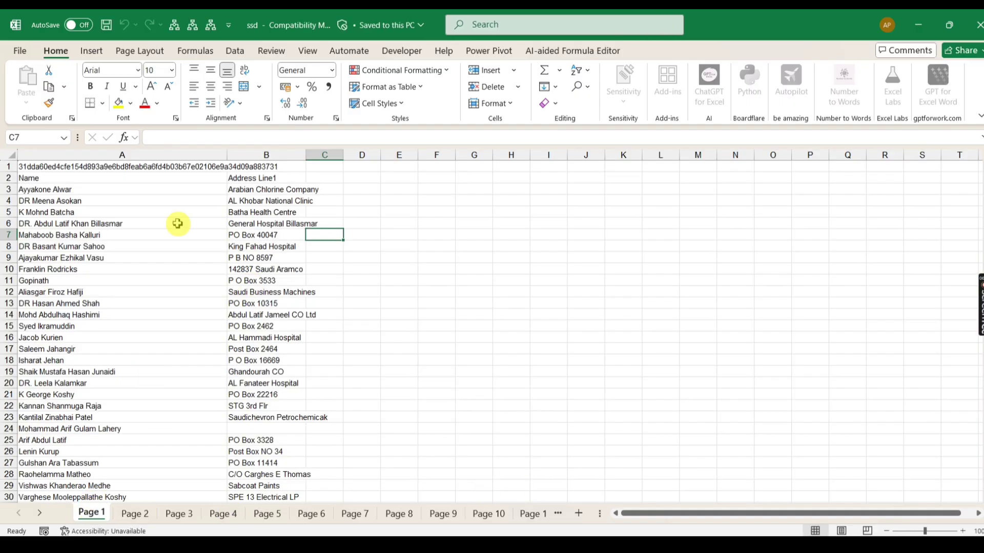
click(978, 25)
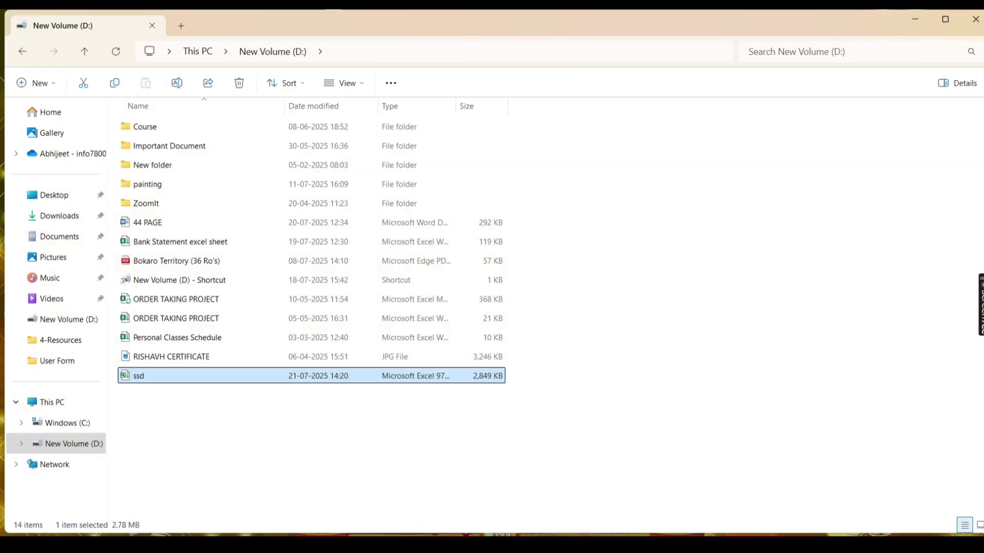
key(super+s)
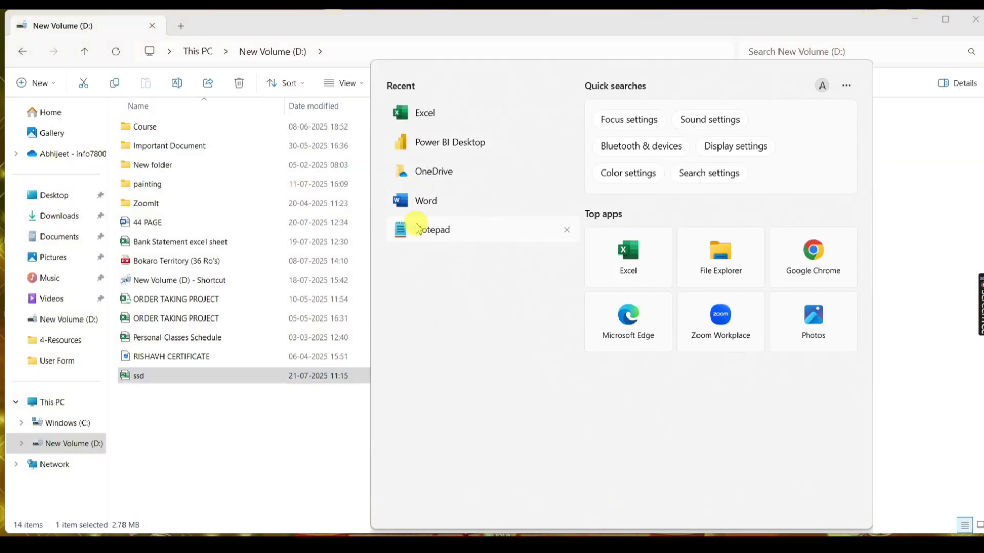
Launch Excel and create a new blank workbook.
click(428, 115)
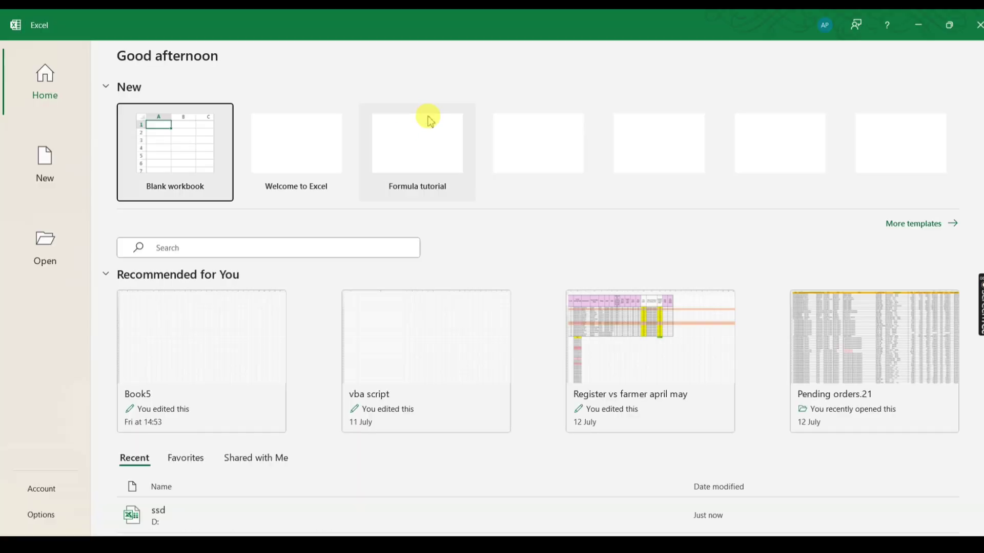
click(193, 146)
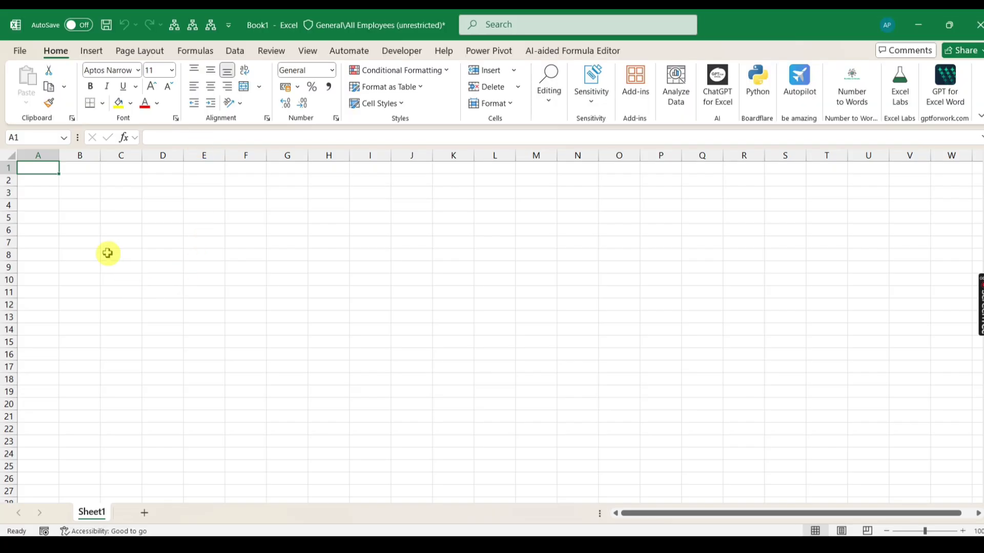
click(89, 168)
click(46, 173)
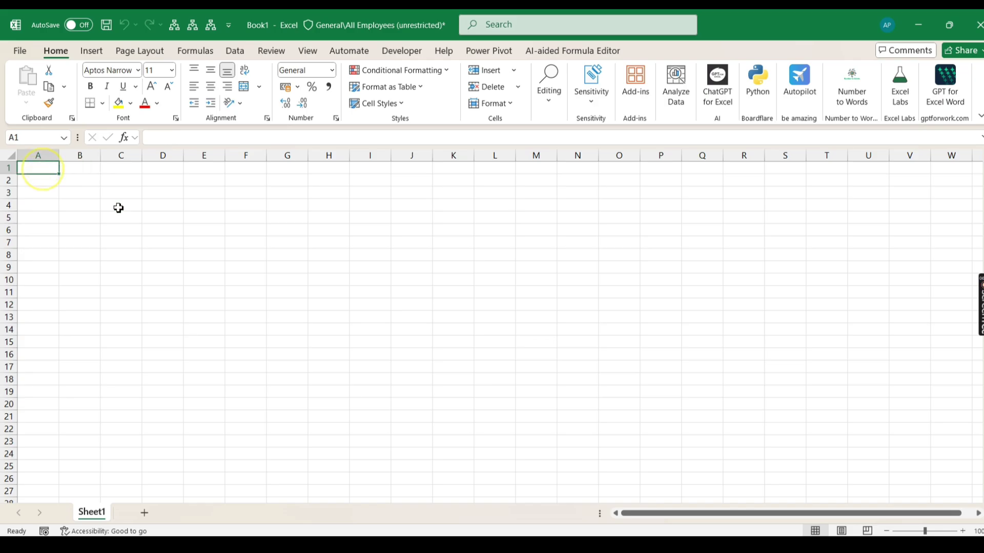
Start a blank query from Data > Get Data > From Other Sources.
click(235, 50)
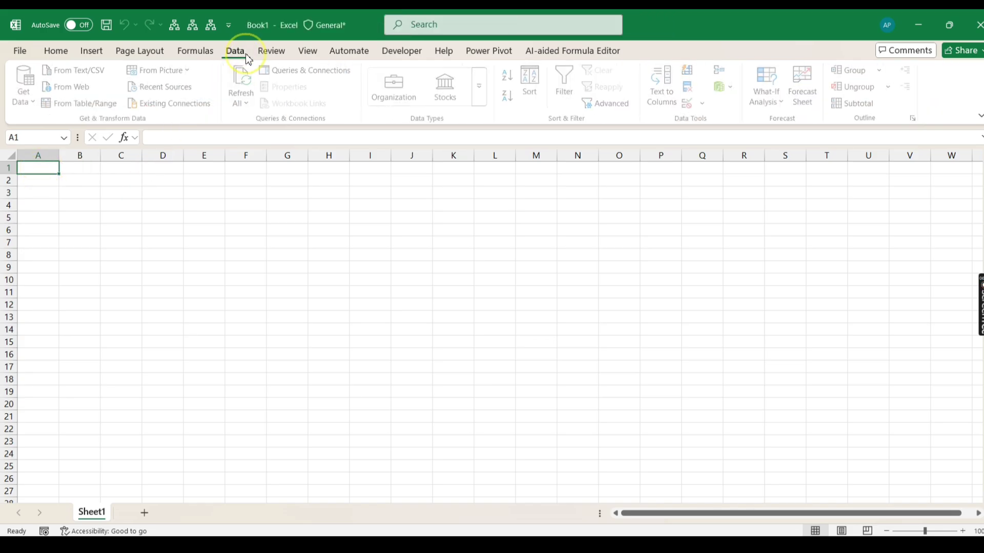
click(26, 84)
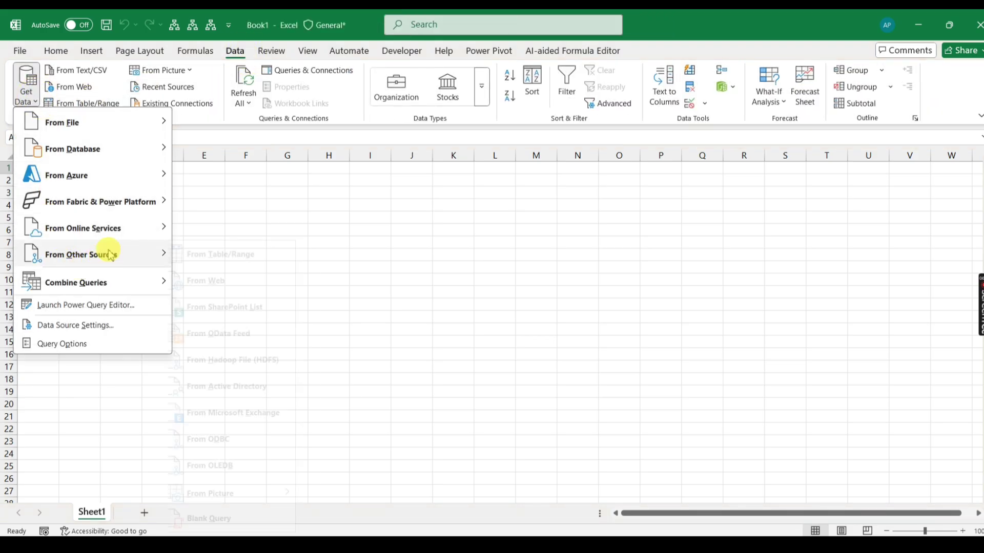
mouse_move(106, 255)
click(229, 516)
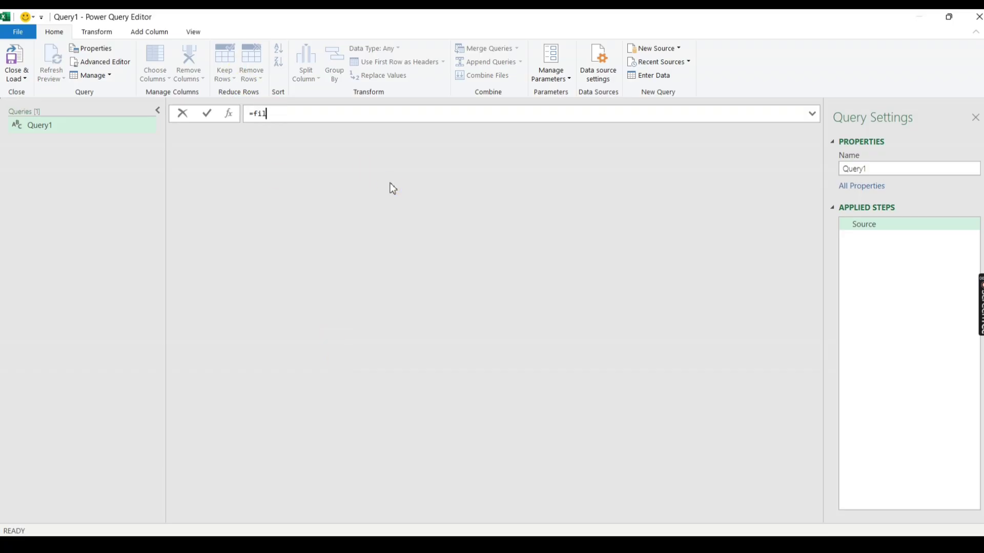
Enter =File.Contents("D://ssd.xls") as Query1's formula so it lists the workbook's Page sheets.
text(e)
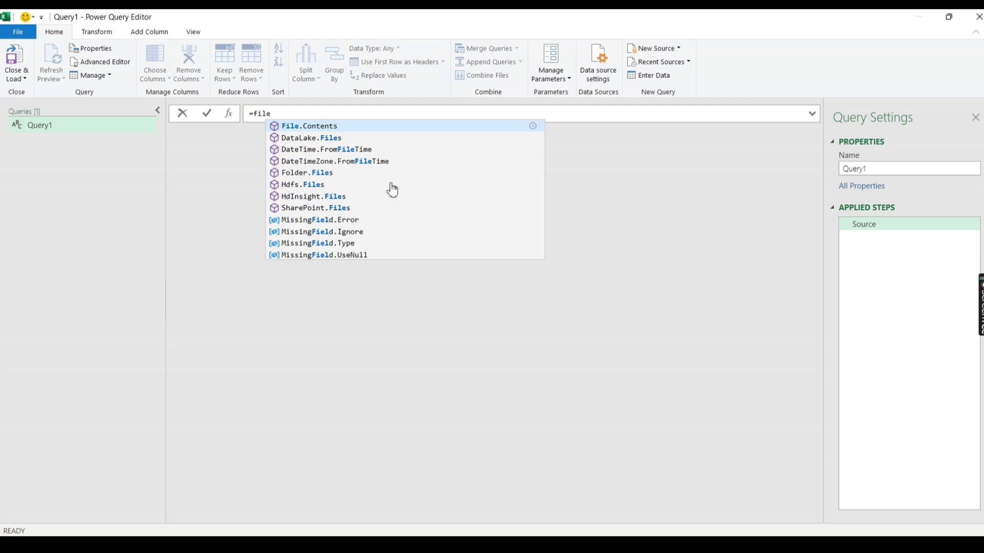
key(Tab)
click(390, 184)
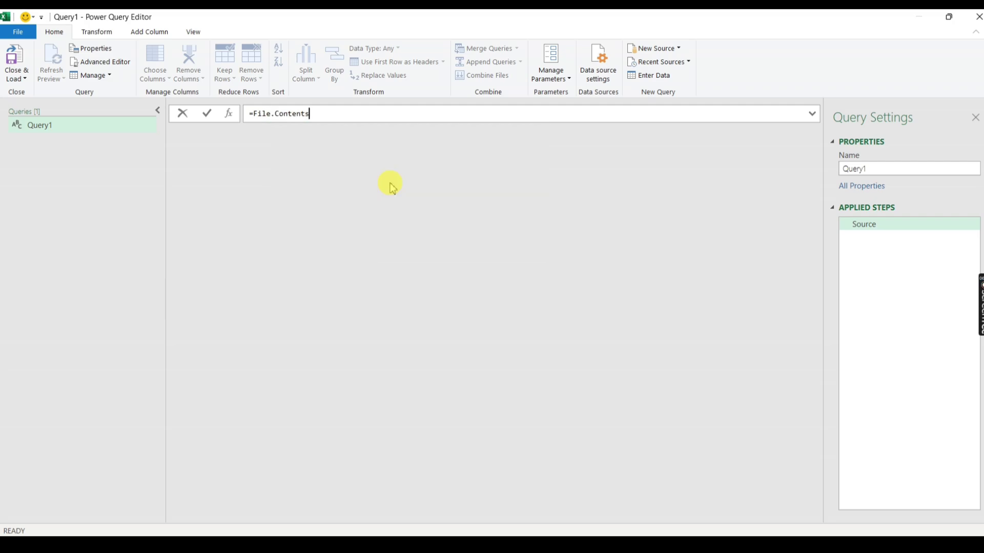
text(()
click(406, 127)
click(588, 138)
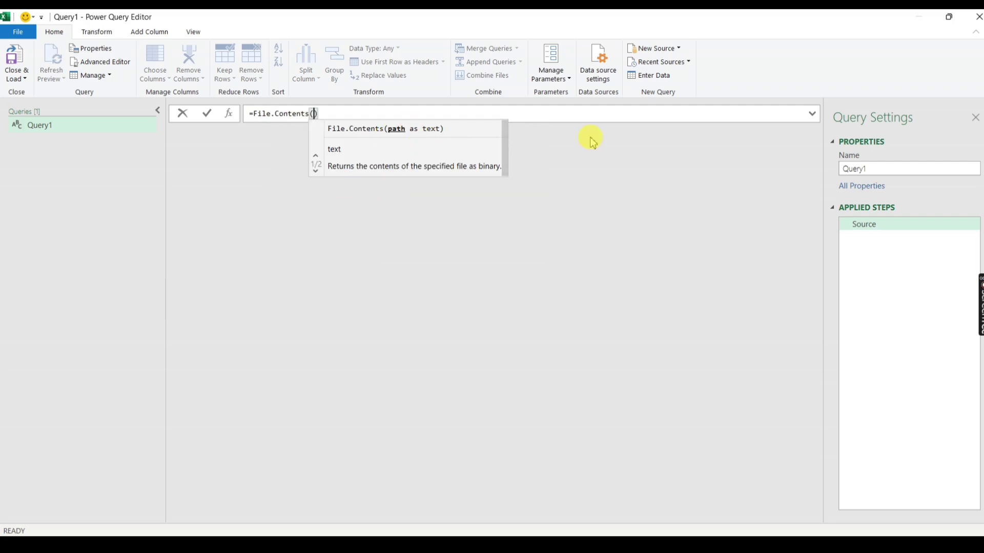
text(")
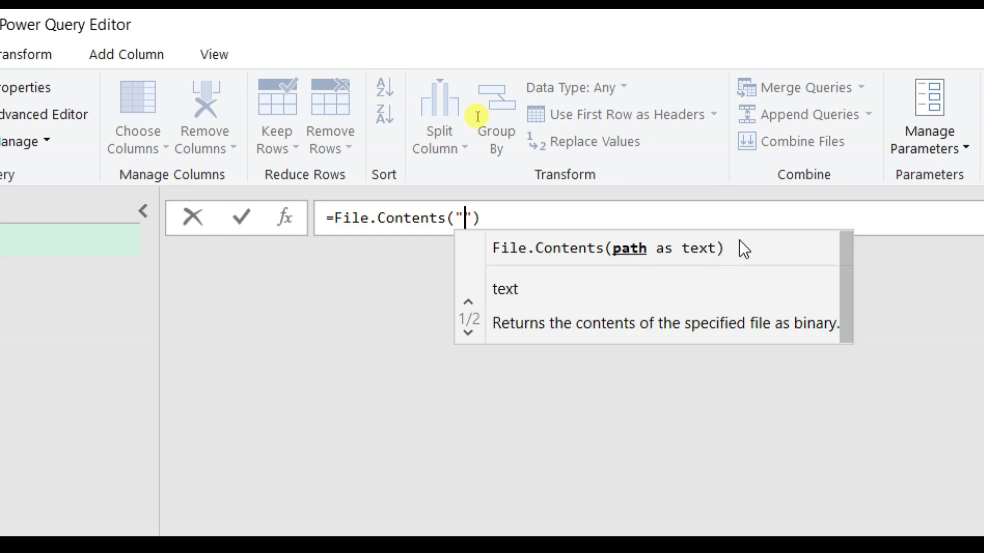
text(D:)
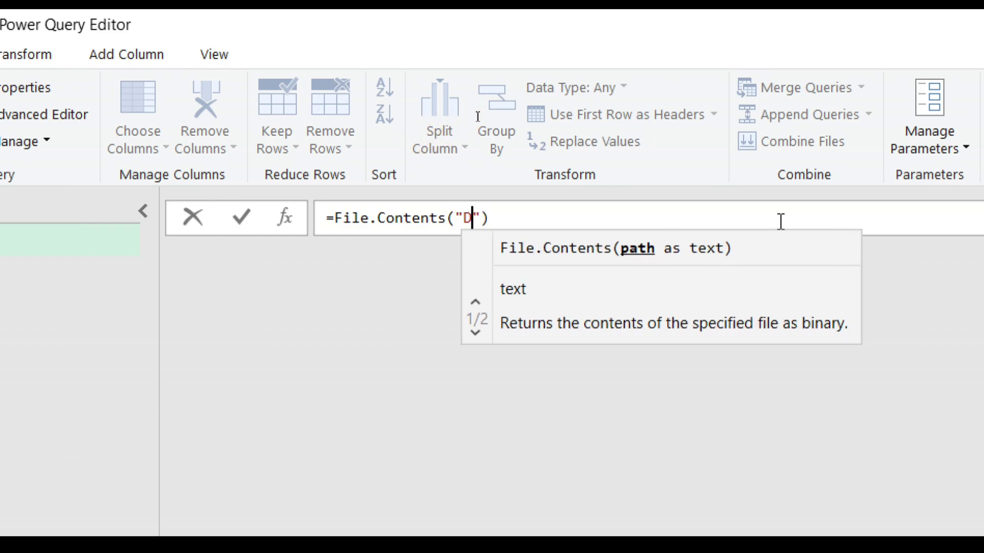
text(//)
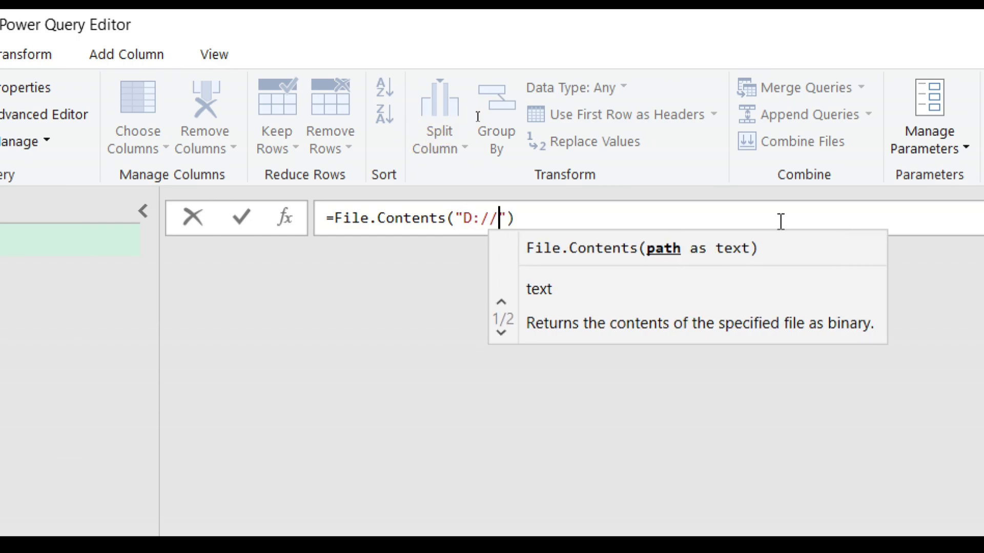
text(SS)
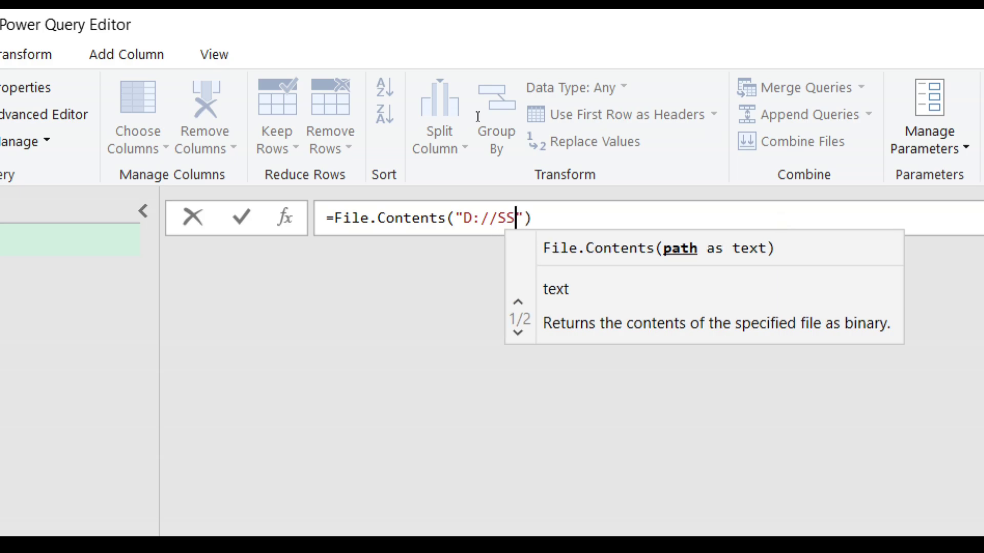
text(D)
key(BackSpace)
key(BackSpace)
key(BackSpace)
text(ssd)
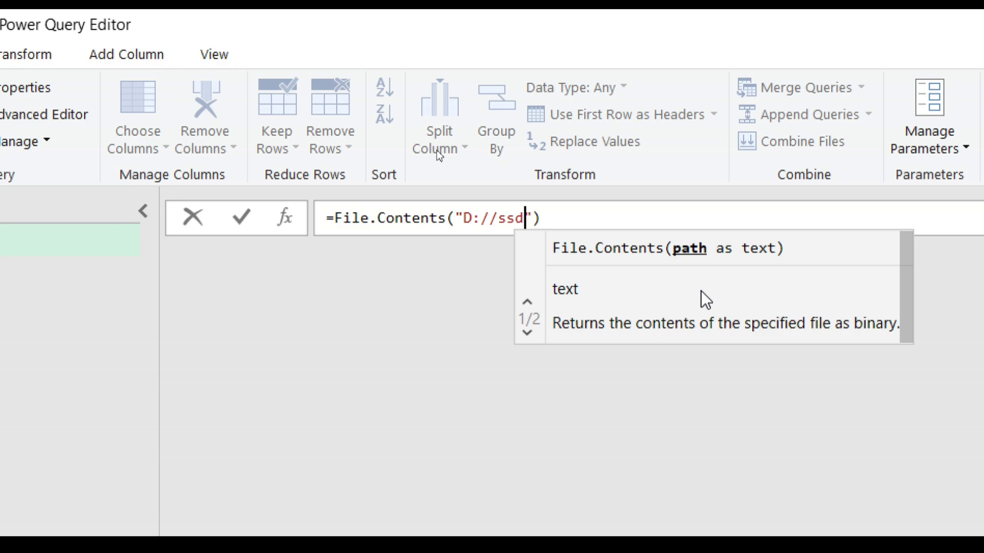
text(.xls)
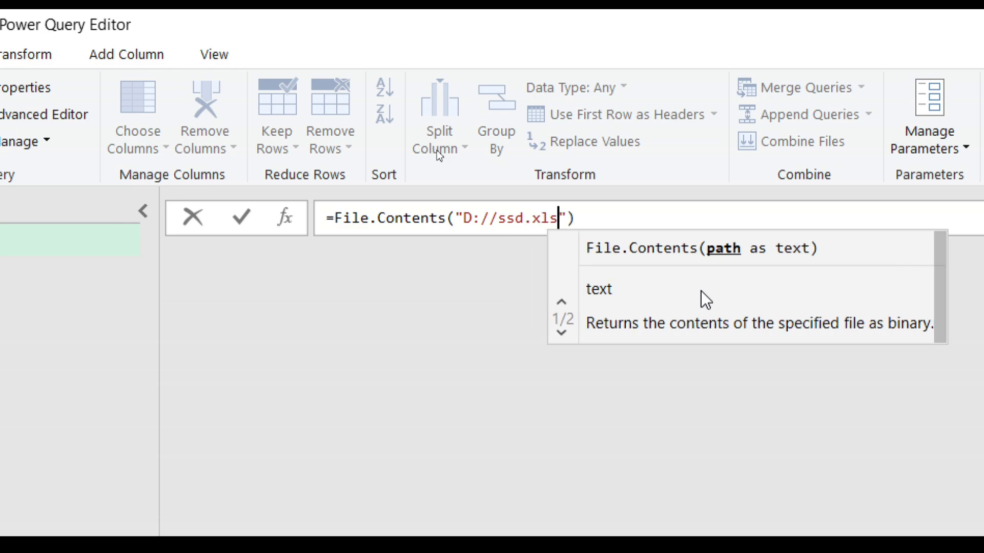
key(Return)
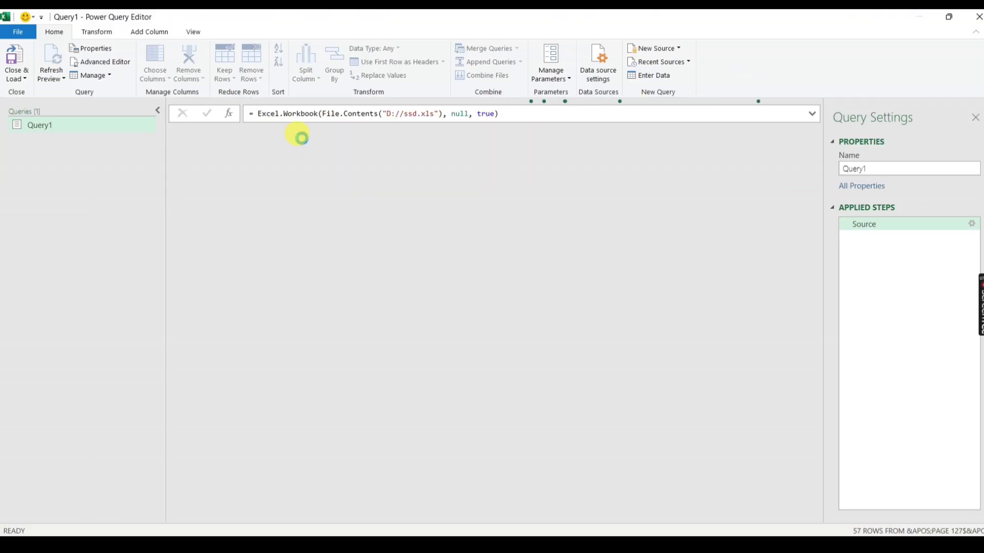
click(573, 414)
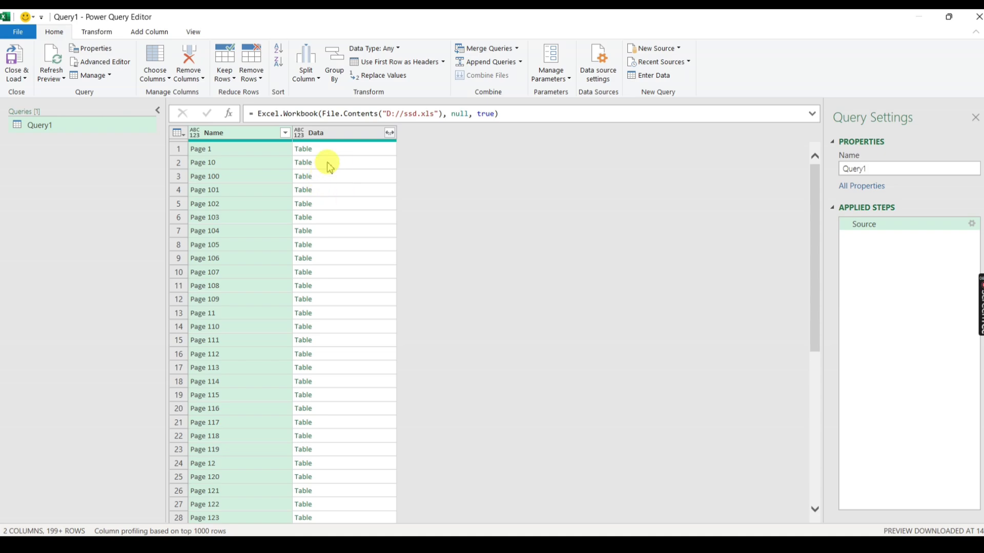
Preview the table held in the Page 1 sheet row.
click(245, 154)
click(239, 163)
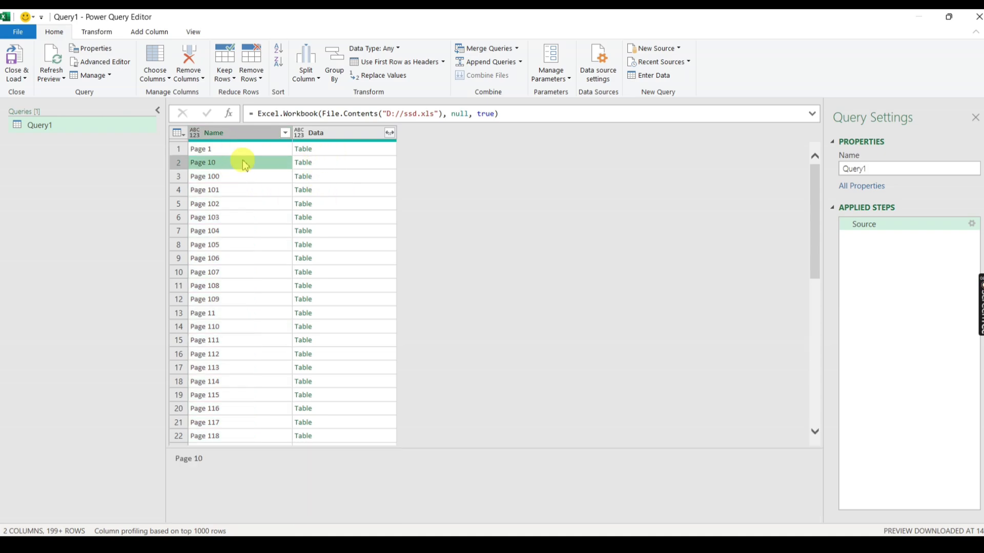
click(250, 150)
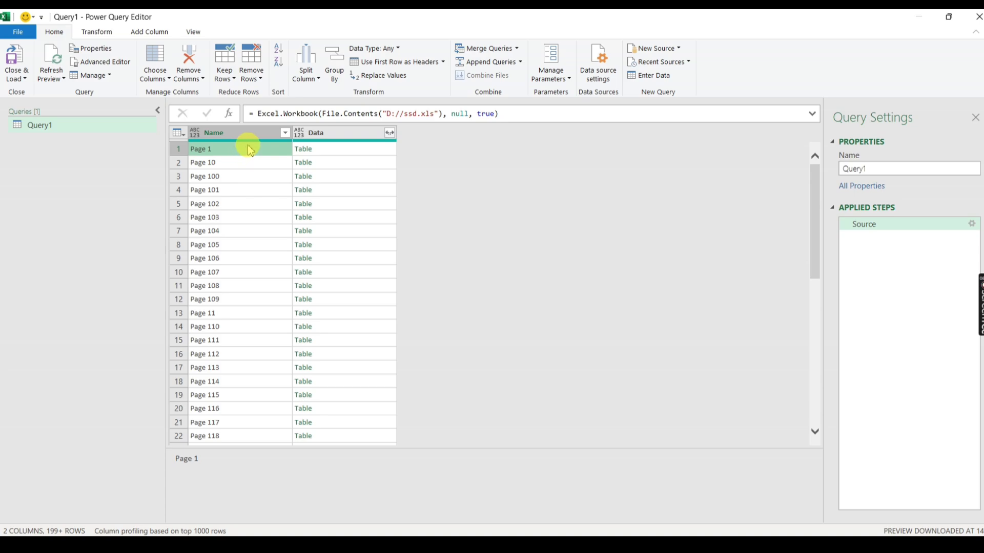
click(340, 149)
scroll(341, 486, down, 4)
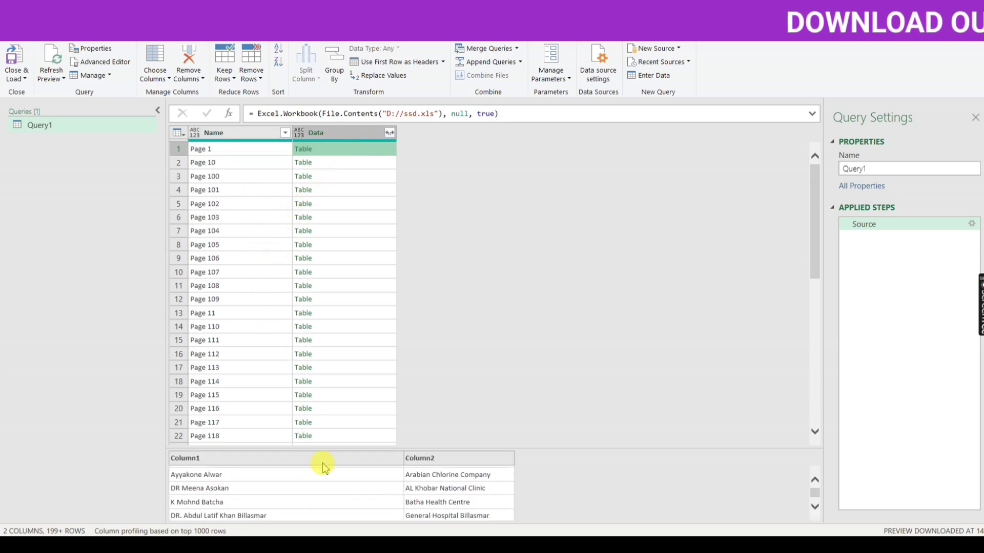
scroll(335, 500, down, 3)
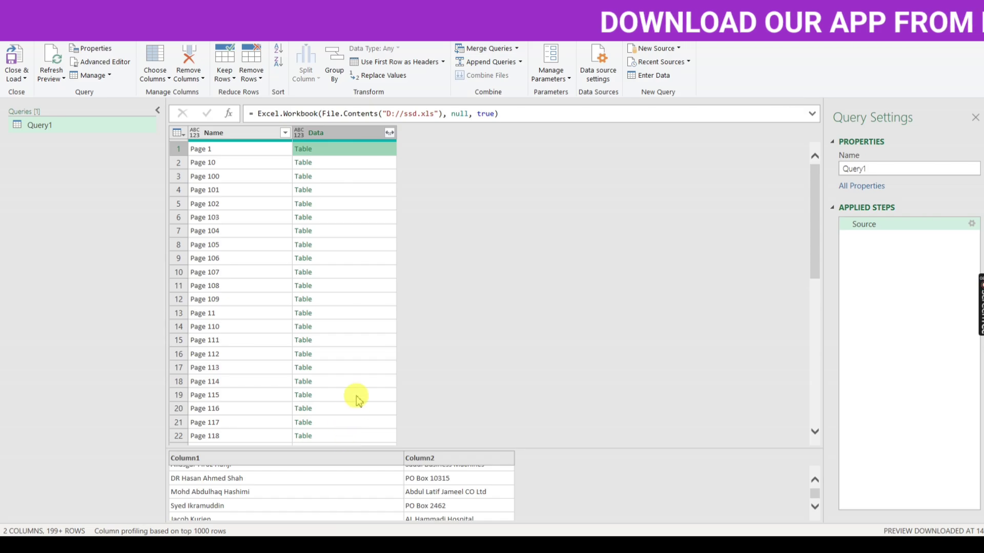
Remove the Name column.
click(231, 135)
right_click(231, 133)
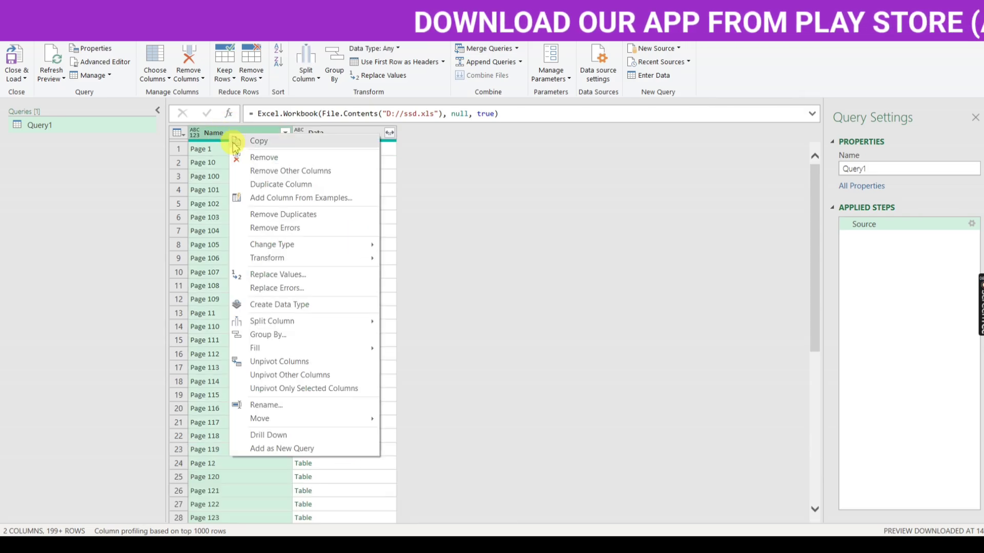
click(250, 167)
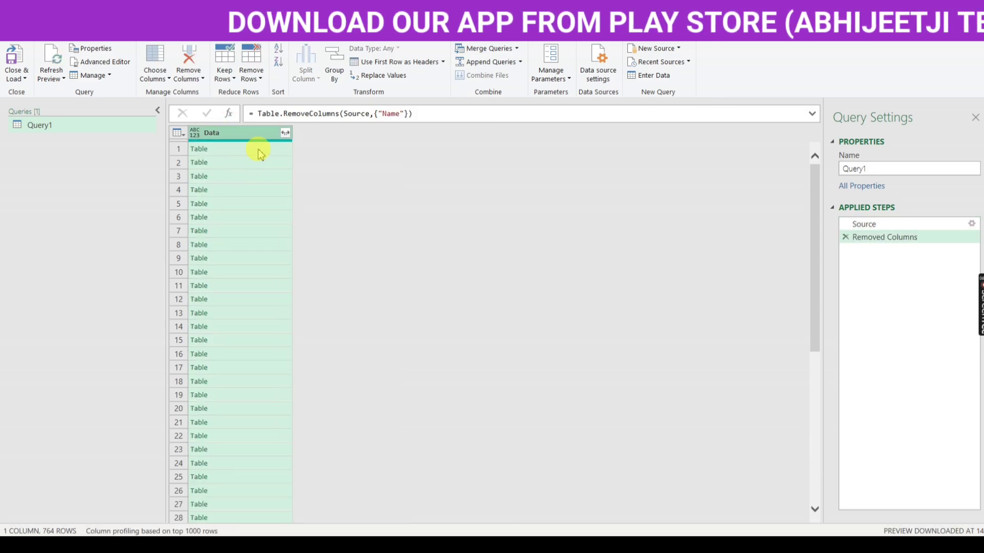
Expand the Data tables into Column1 and Column2 without the Data prefix.
click(285, 133)
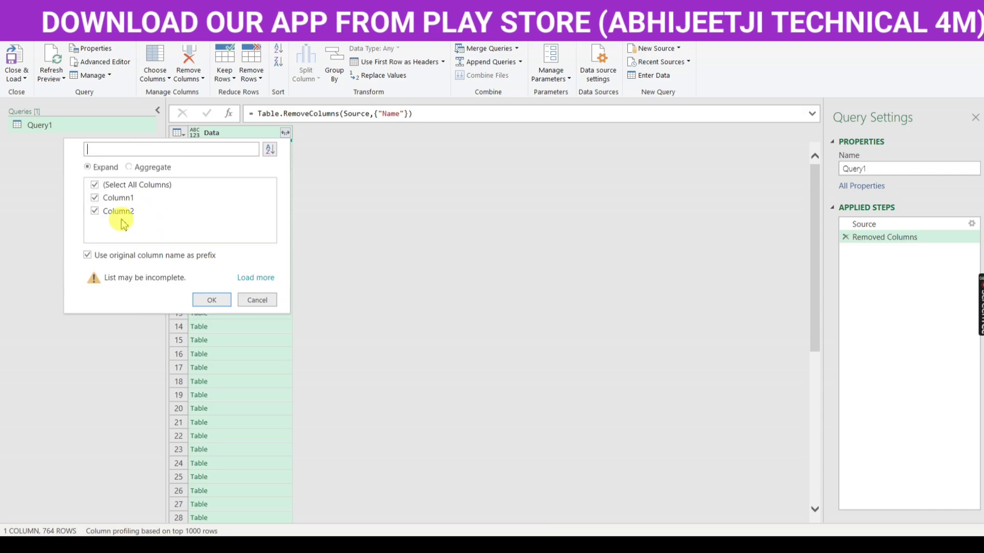
click(88, 254)
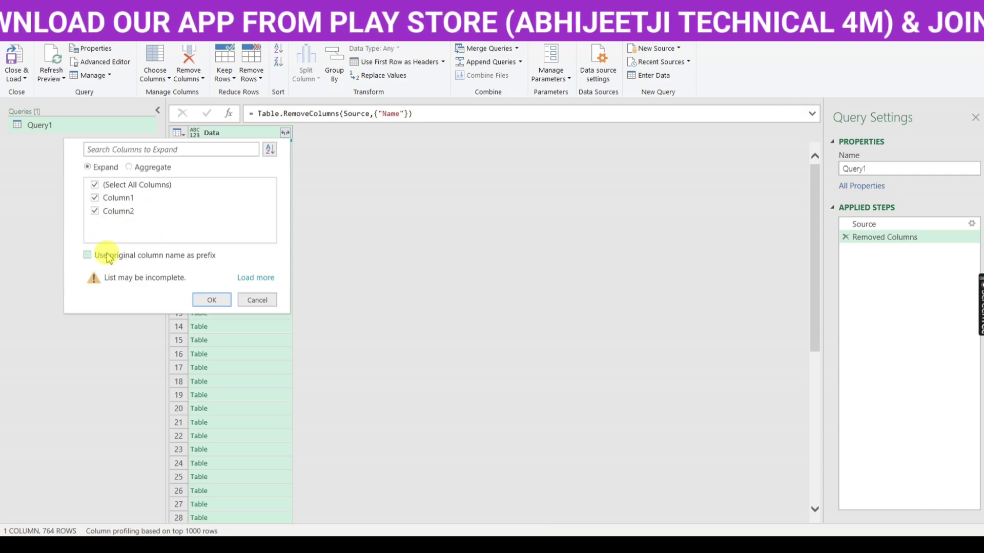
click(211, 299)
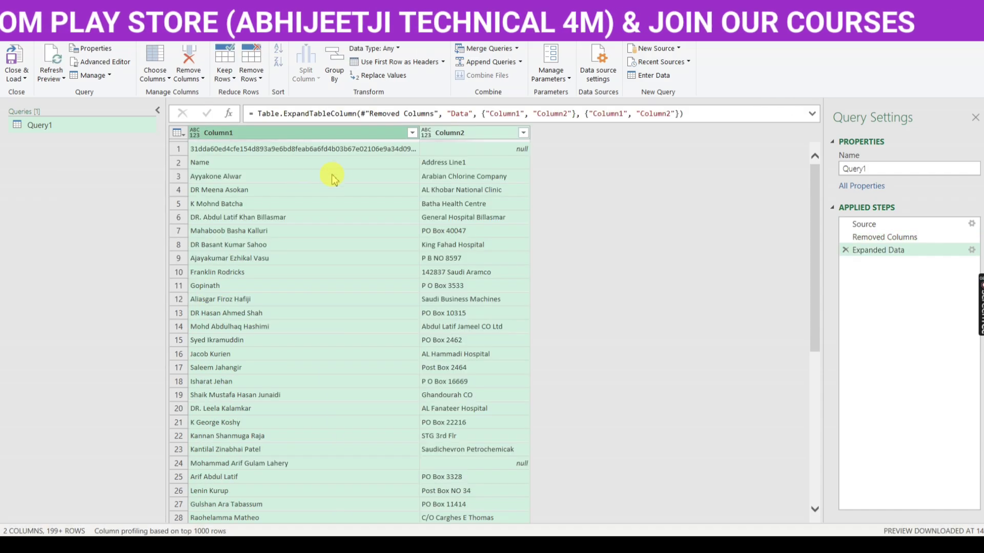
Try a Column1 filter selection, then close it without applying.
click(412, 133)
click(277, 271)
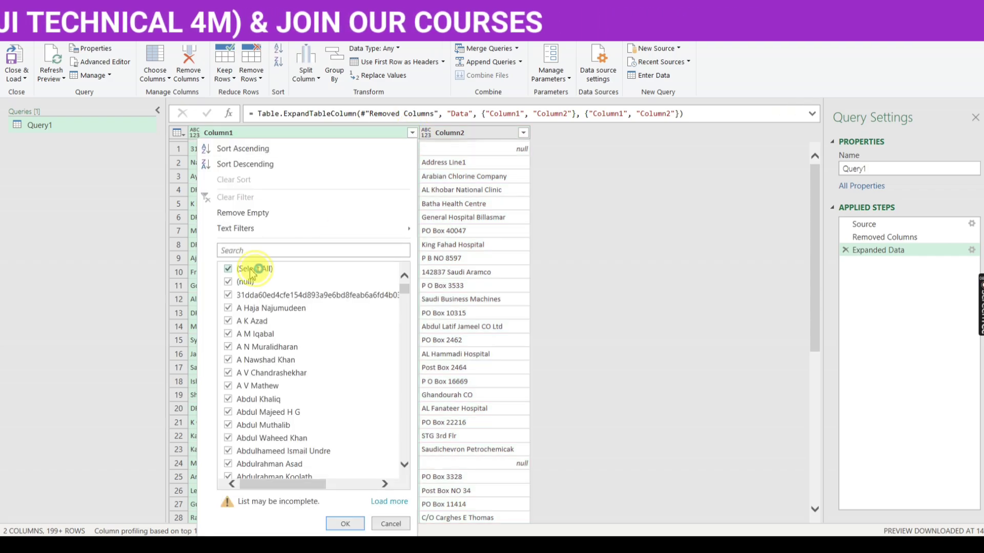
click(242, 283)
click(246, 295)
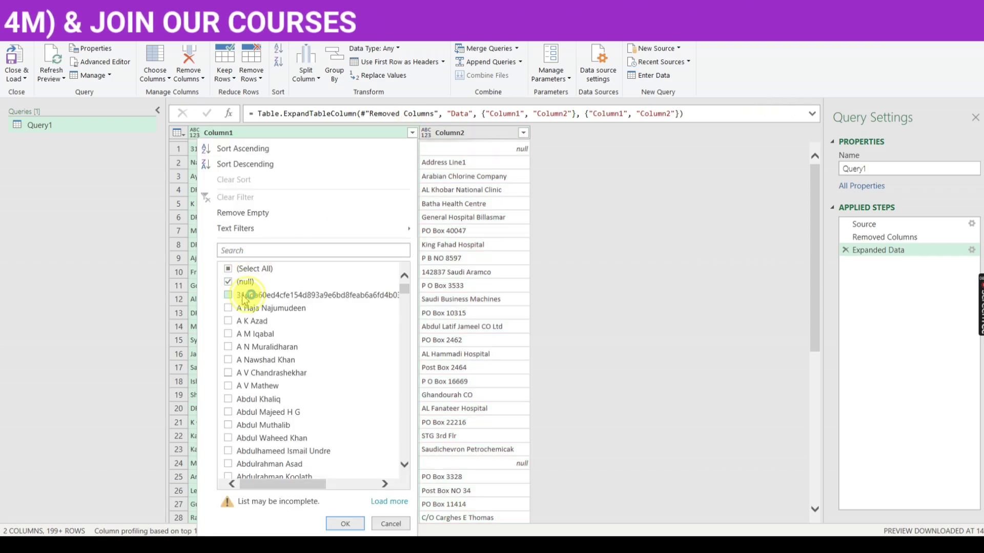
click(311, 135)
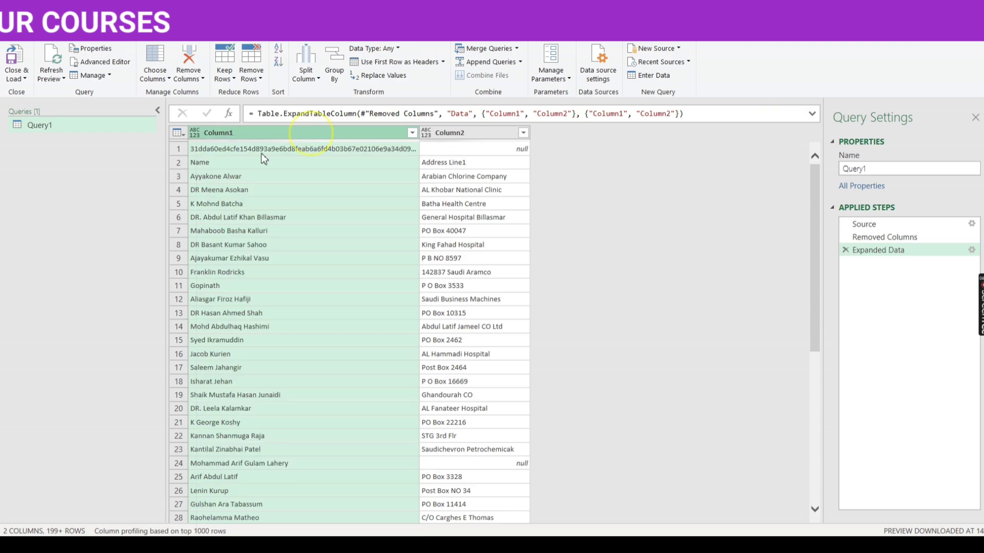
Filter Column1 to exclude (null), the long hash value and Name.
click(412, 133)
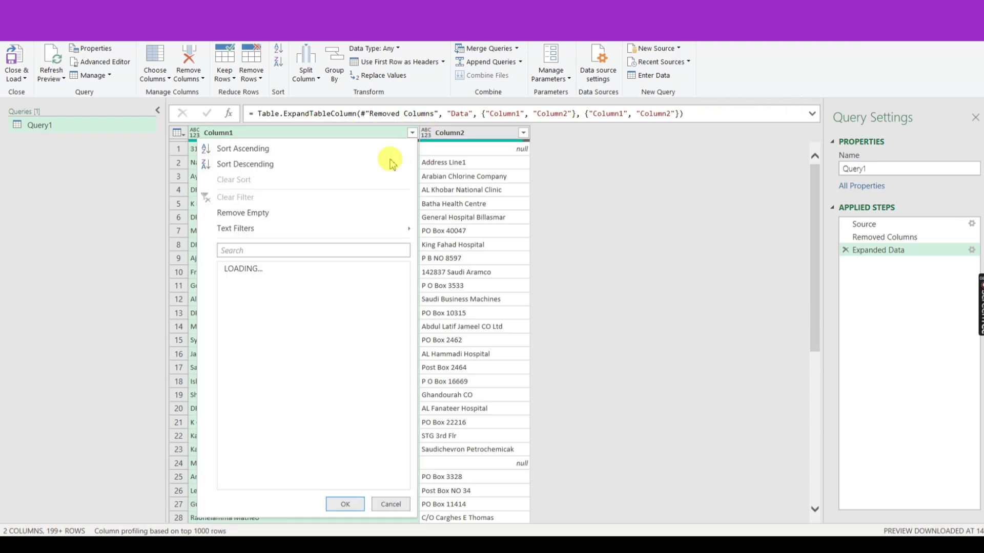
click(242, 269)
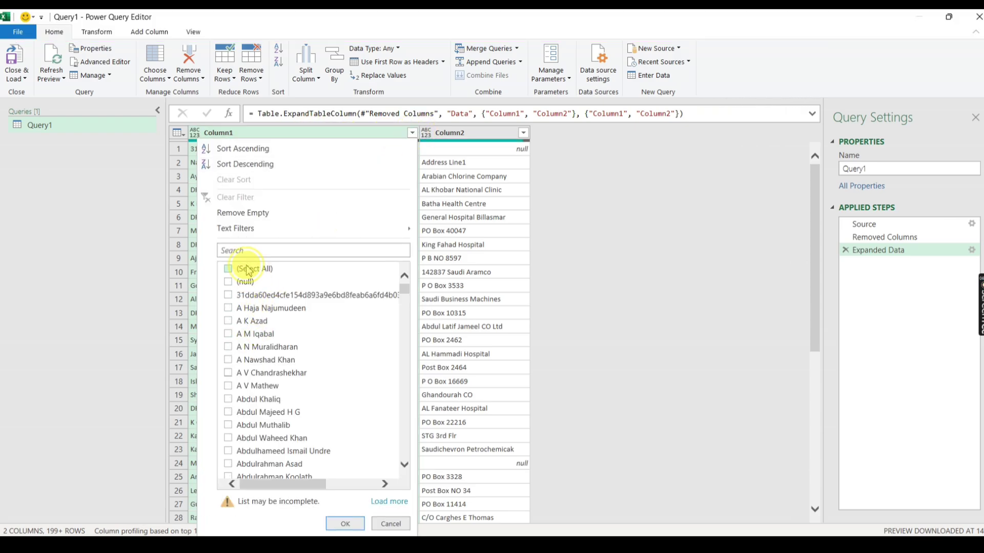
click(244, 269)
click(244, 282)
click(252, 296)
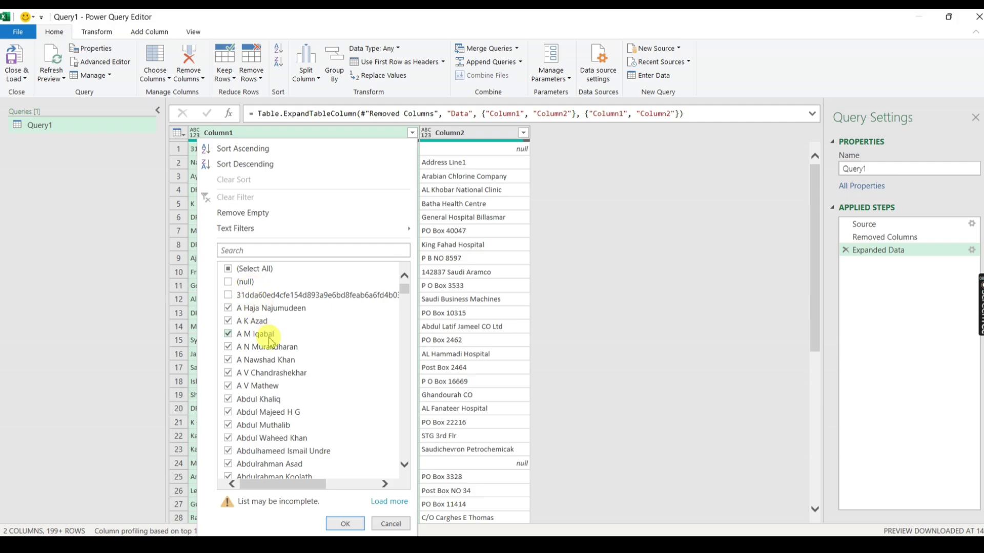
scroll(274, 368, down, 10)
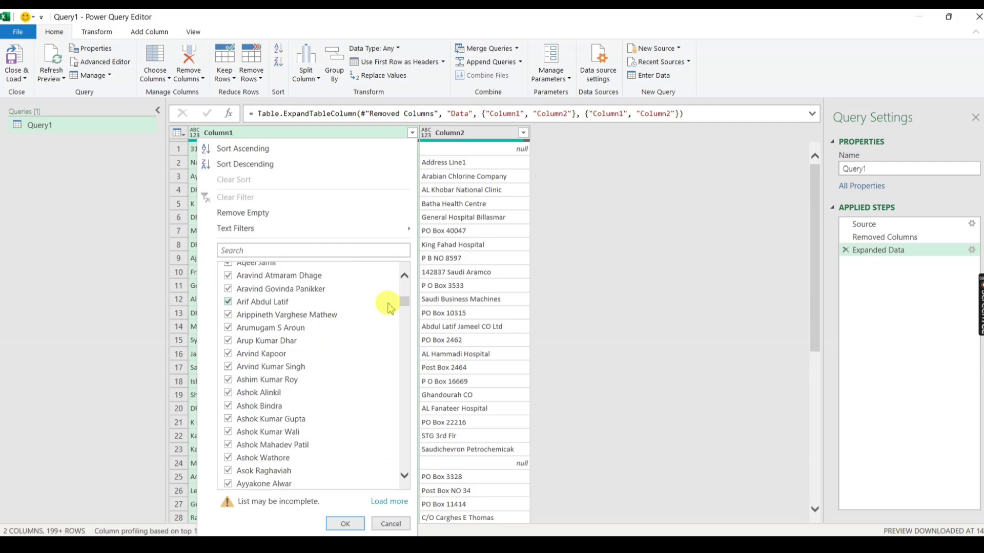
drag(404, 297, 329, 391)
scroll(329, 390, down, 15)
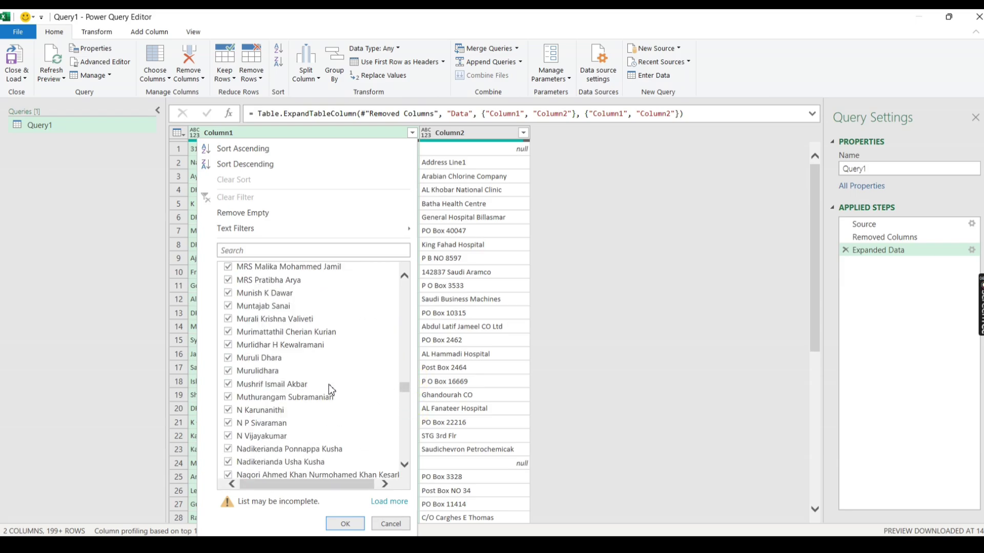
click(246, 354)
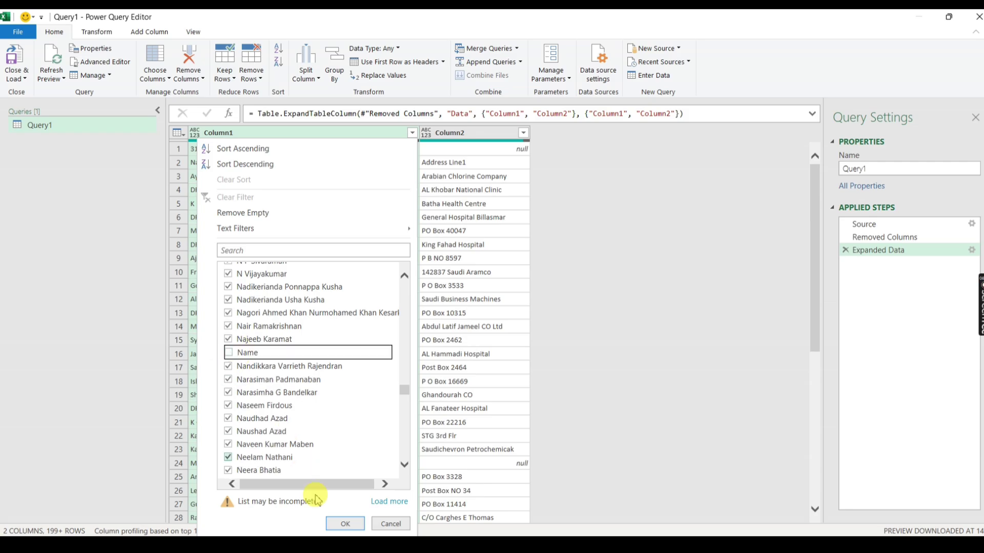
click(345, 523)
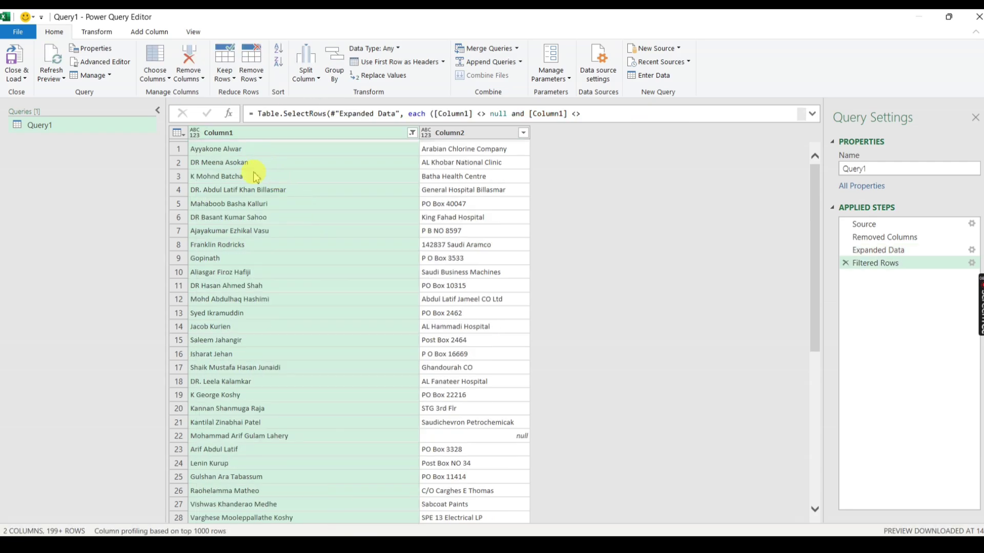
With Column1 selected, bring up the Group By dialog from the Home tab.
click(263, 150)
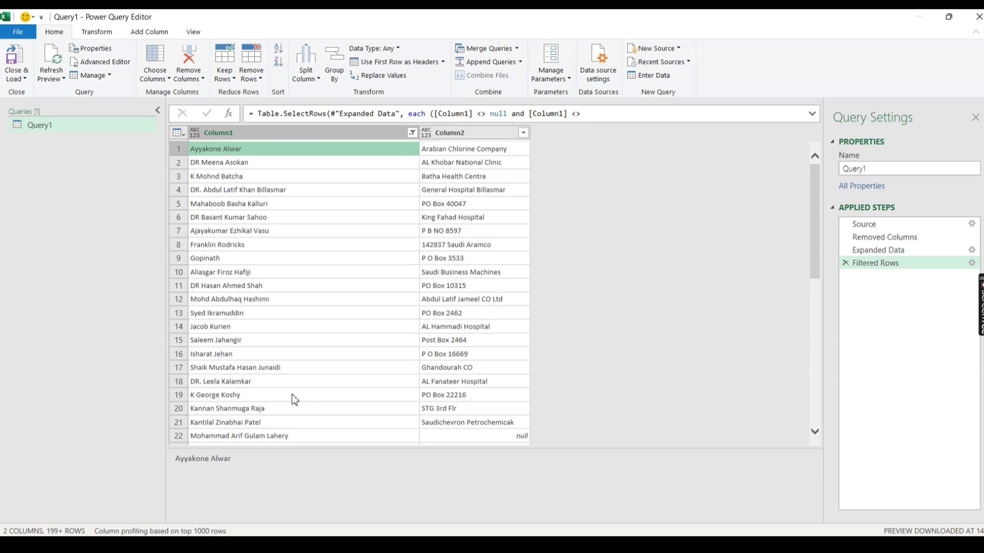
click(285, 135)
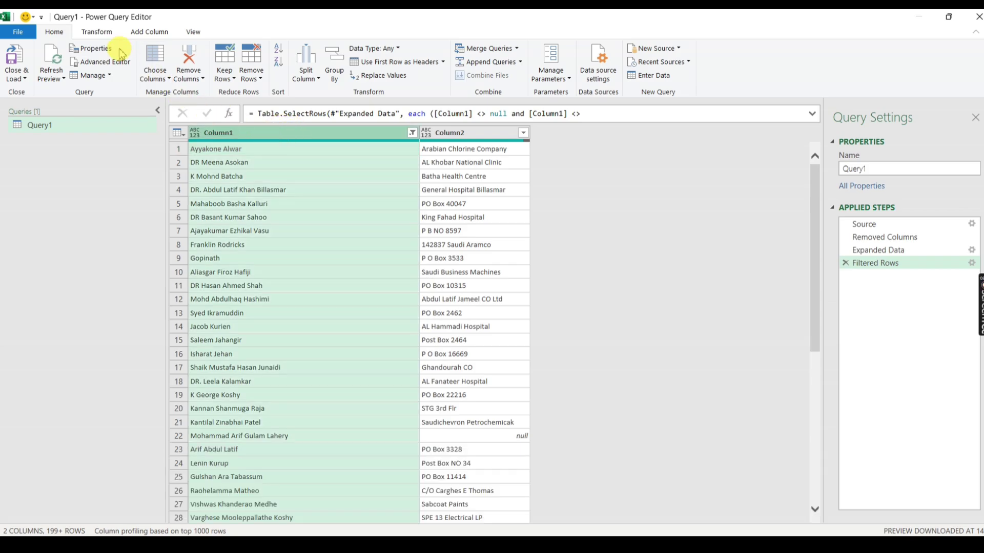
click(263, 149)
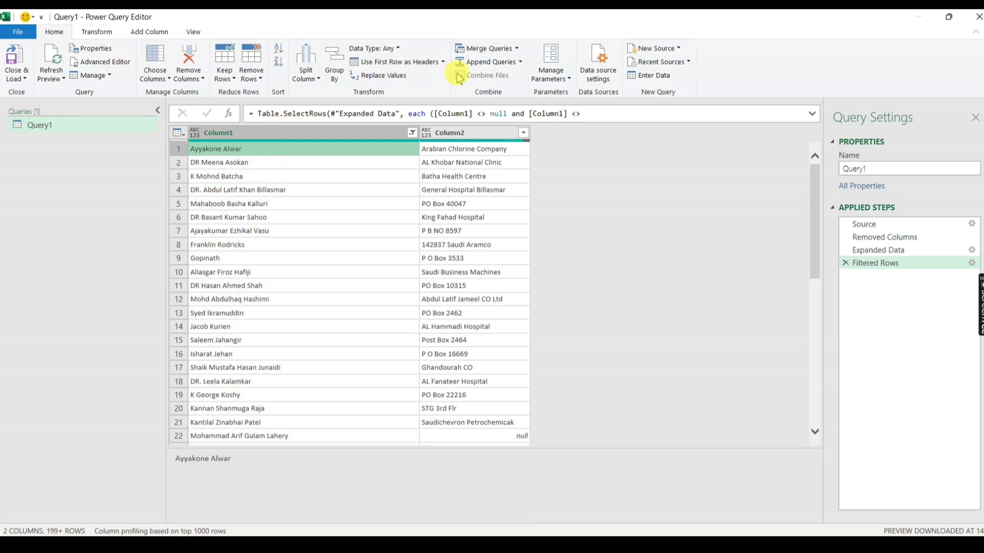
click(333, 75)
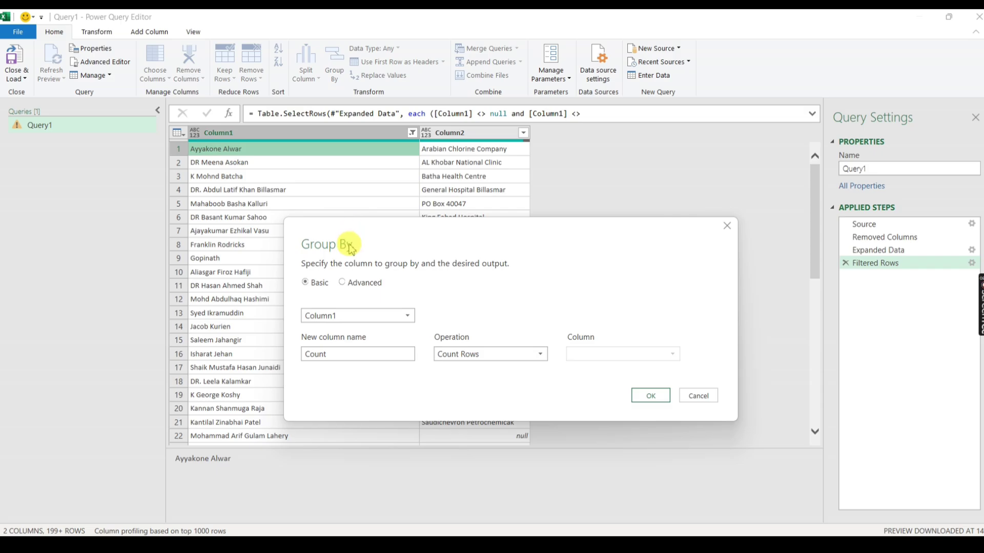
Group by Column1 into a new column dgh using the All Rows operation.
click(347, 318)
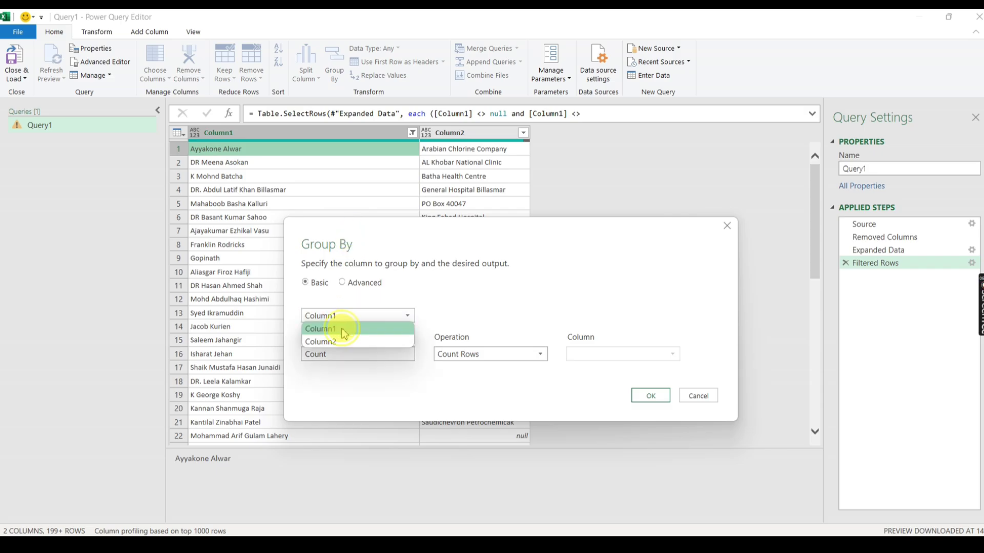
click(341, 327)
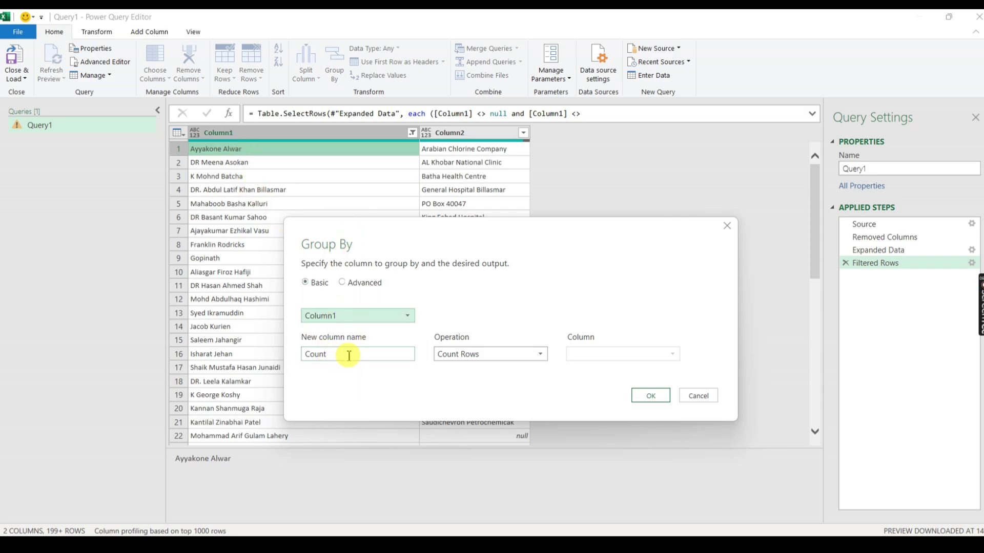
double_click(340, 354)
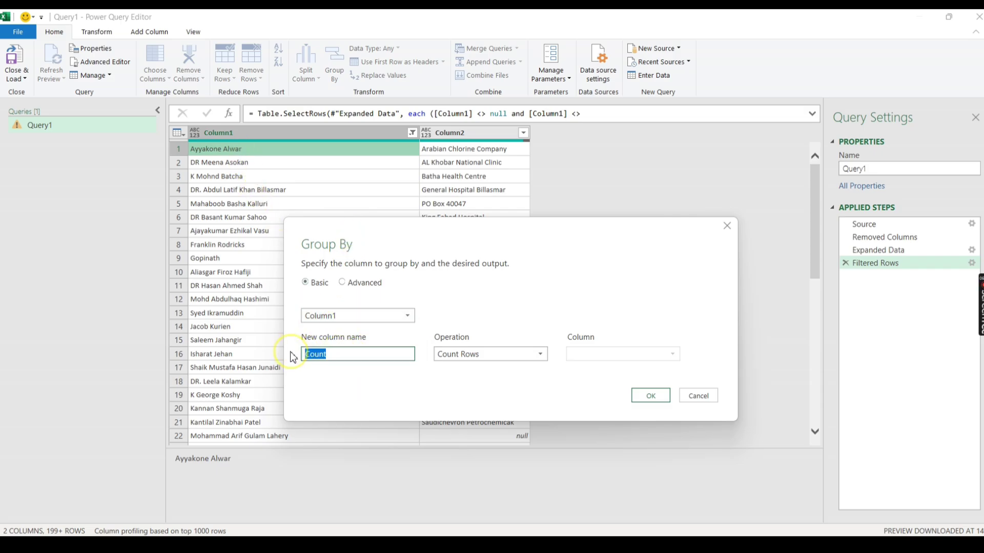
click(488, 356)
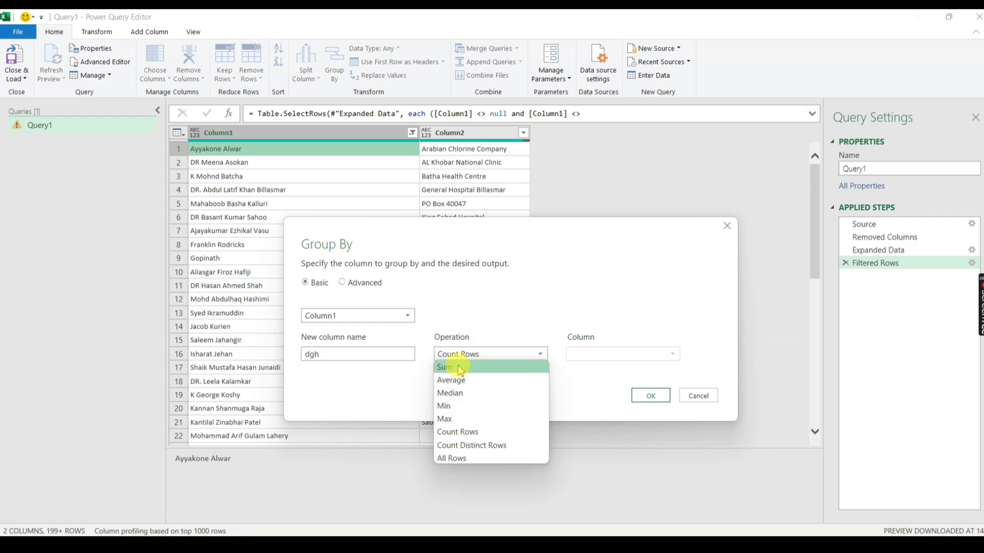
click(472, 459)
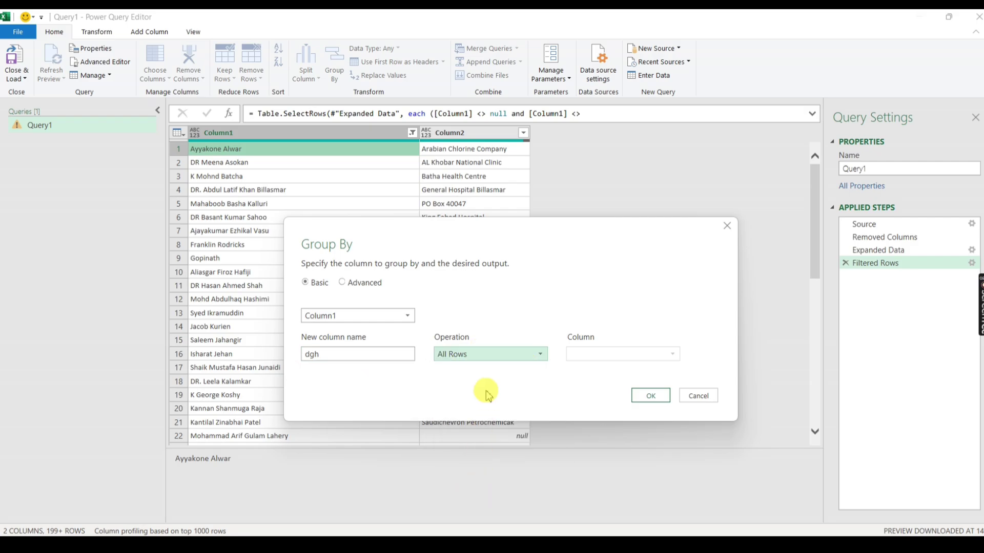
click(651, 396)
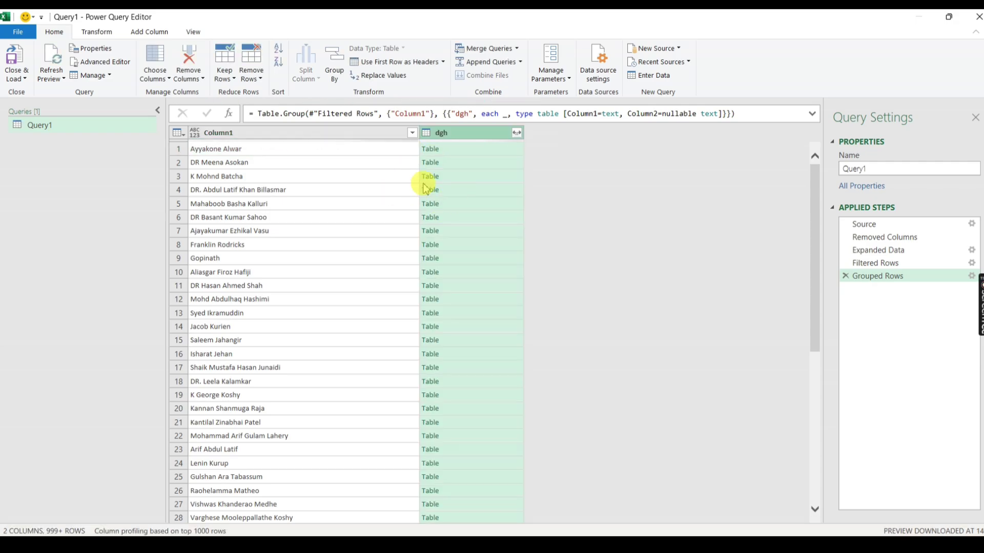
Preview the second name's nested dgh table, which holds two identical name–address rows.
click(310, 152)
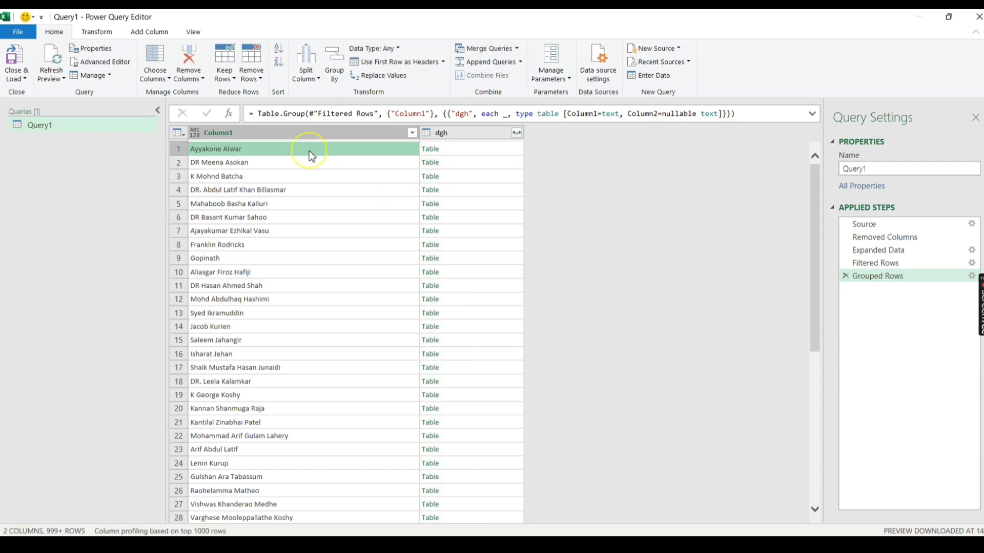
click(236, 162)
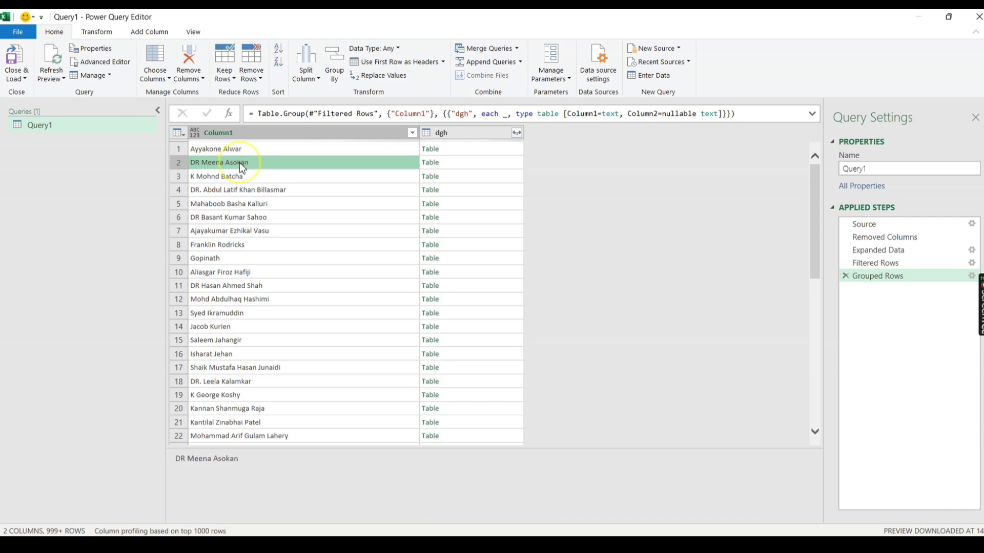
click(471, 168)
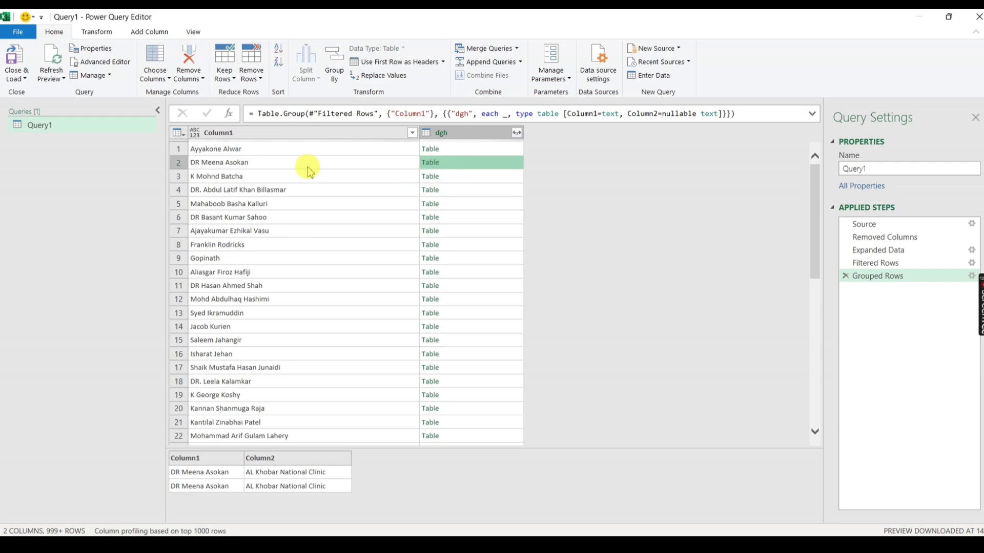
click(242, 471)
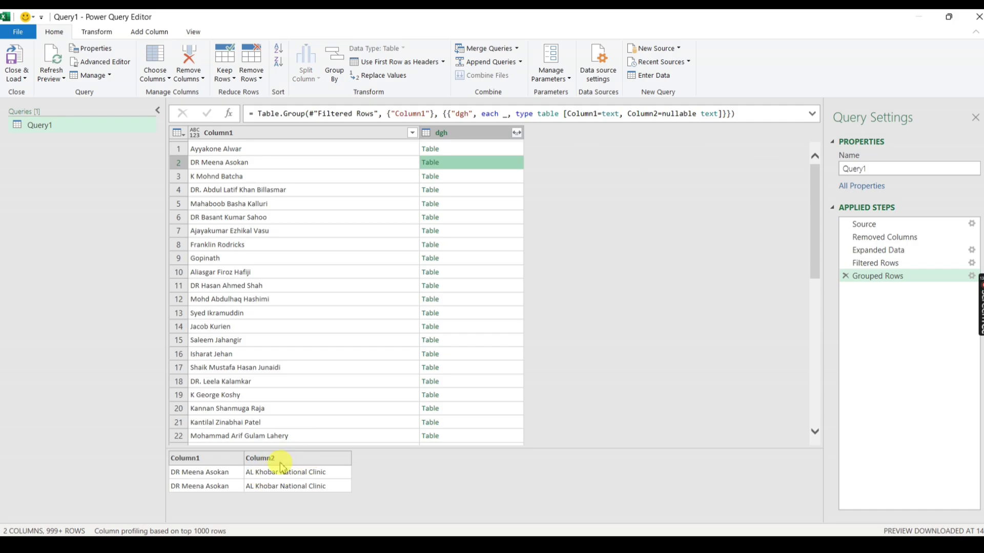
Start a new custom column named ggdg.
click(142, 34)
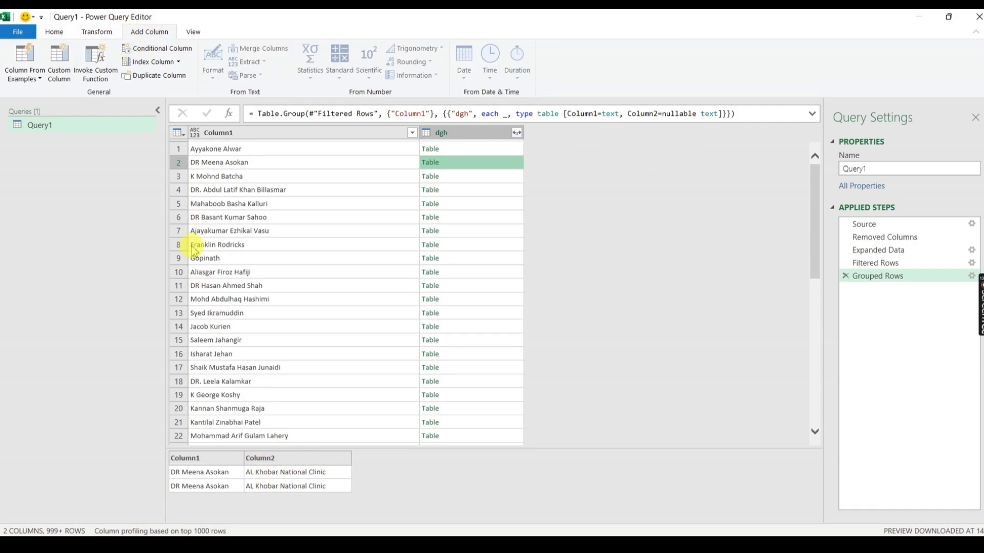
click(67, 73)
drag(343, 210, 233, 212)
text(gg)
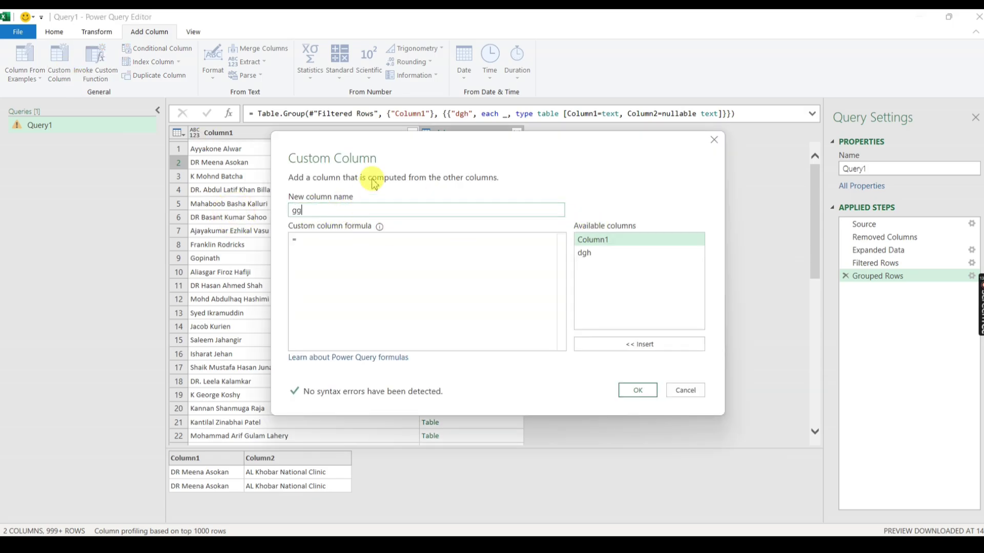
text(dg)
drag(399, 145, 546, 232)
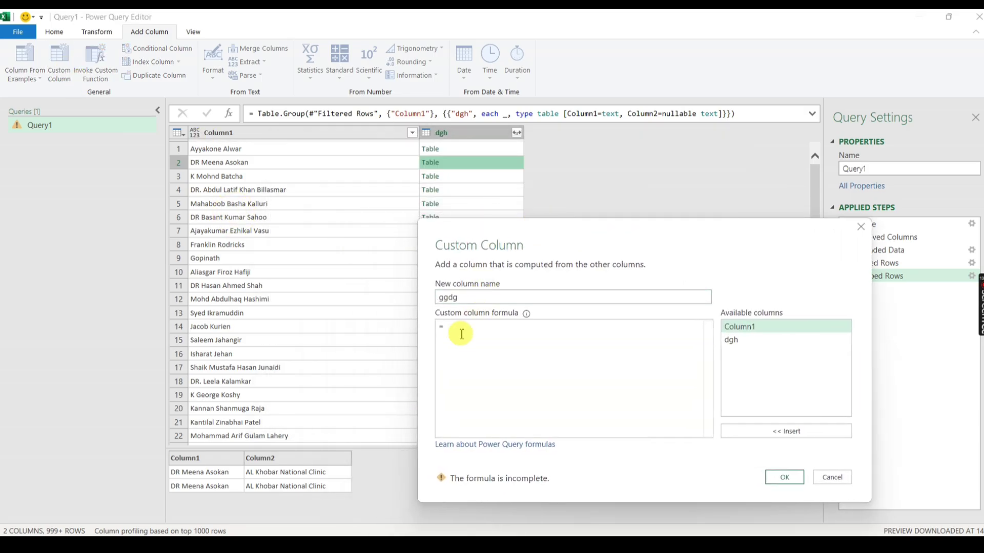
Enter the formula Table.SelectColumns([dgh],"Column2") and confirm the ggdg column.
click(461, 333)
text(ta)
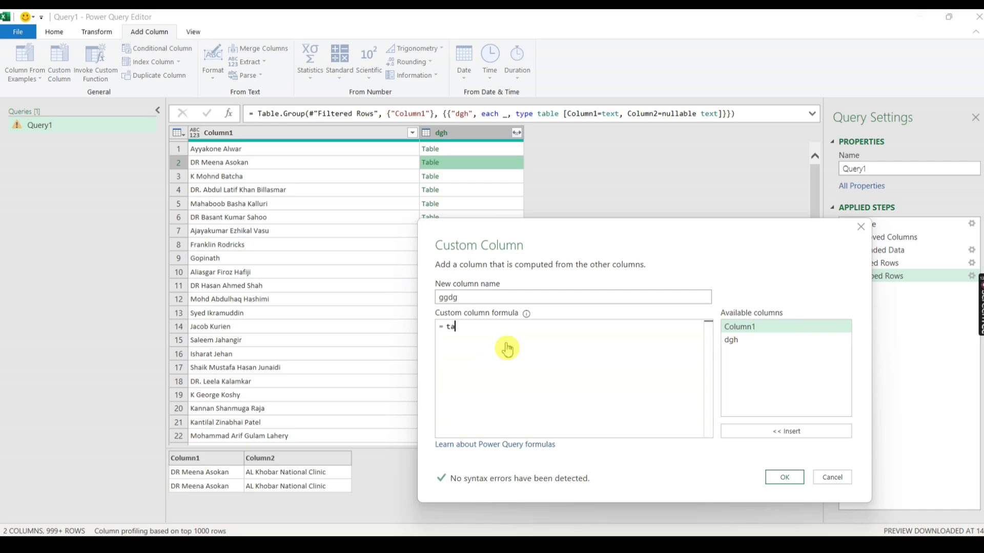
text(blesel)
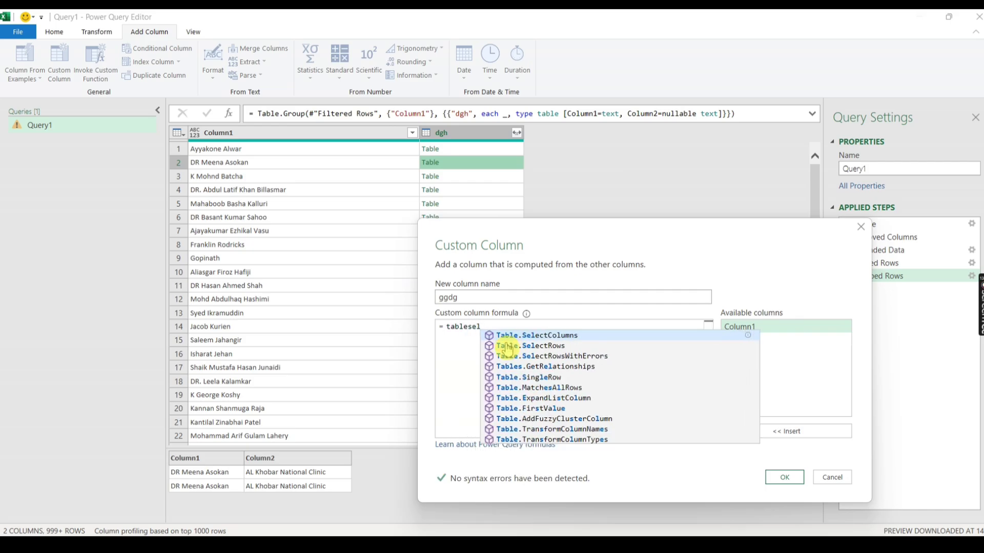
key(Tab)
text(()
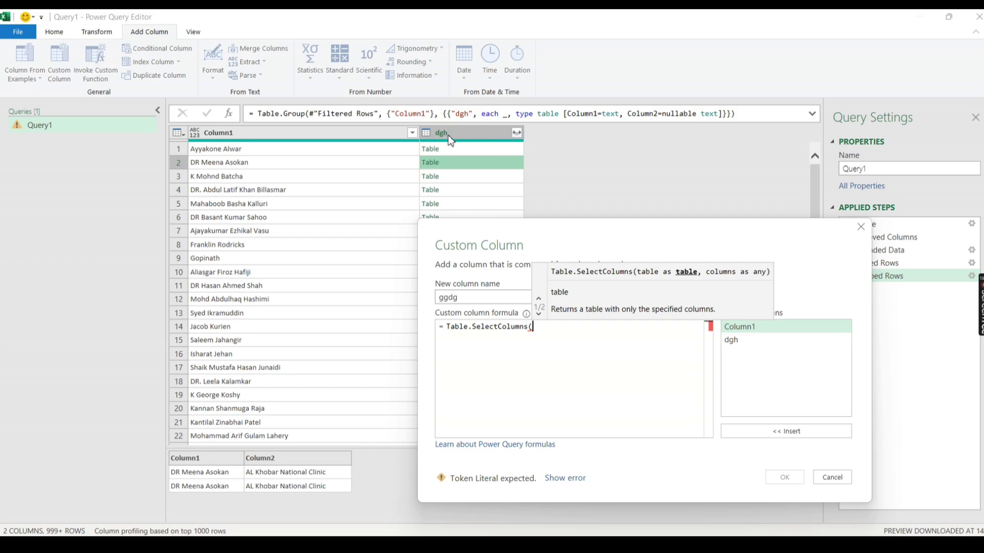
click(740, 340)
click(781, 431)
text(,)
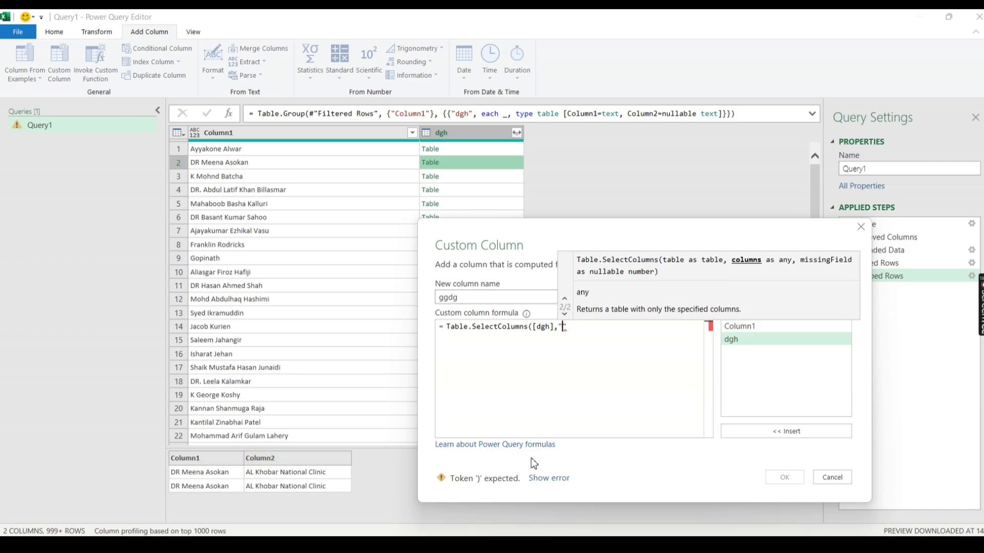
text("Column2)
text())
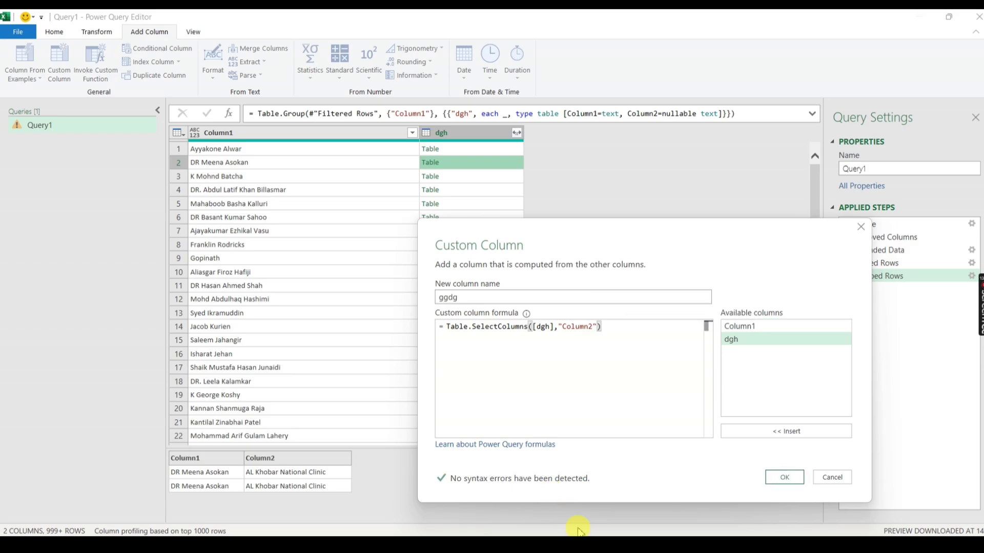
click(786, 477)
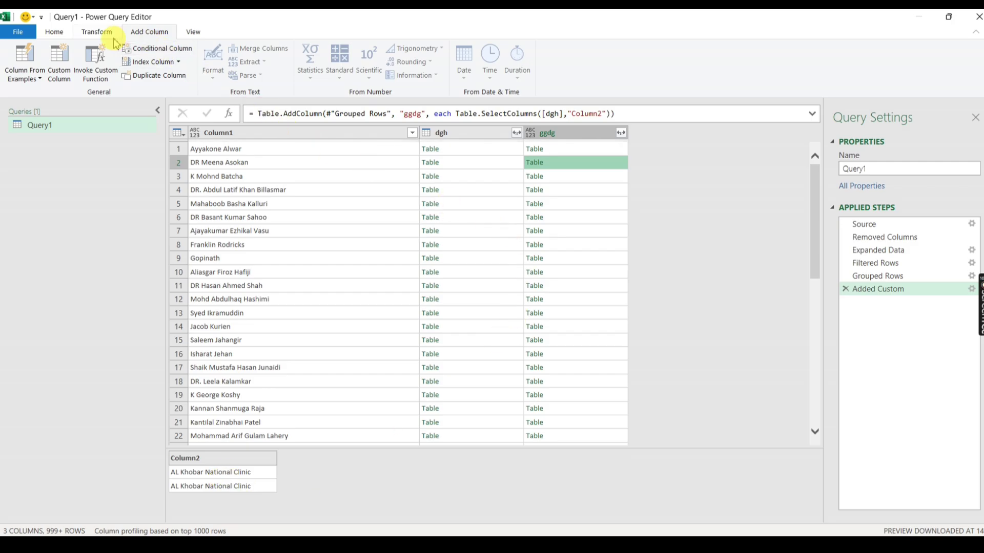
Start another custom column and name it gdre.
click(96, 32)
click(137, 32)
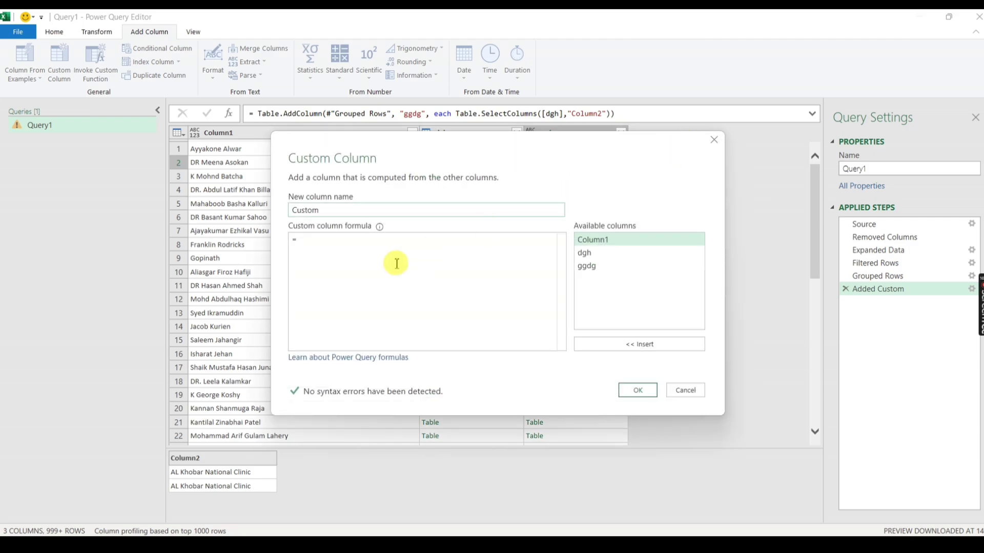
text(gddgg)
click(314, 244)
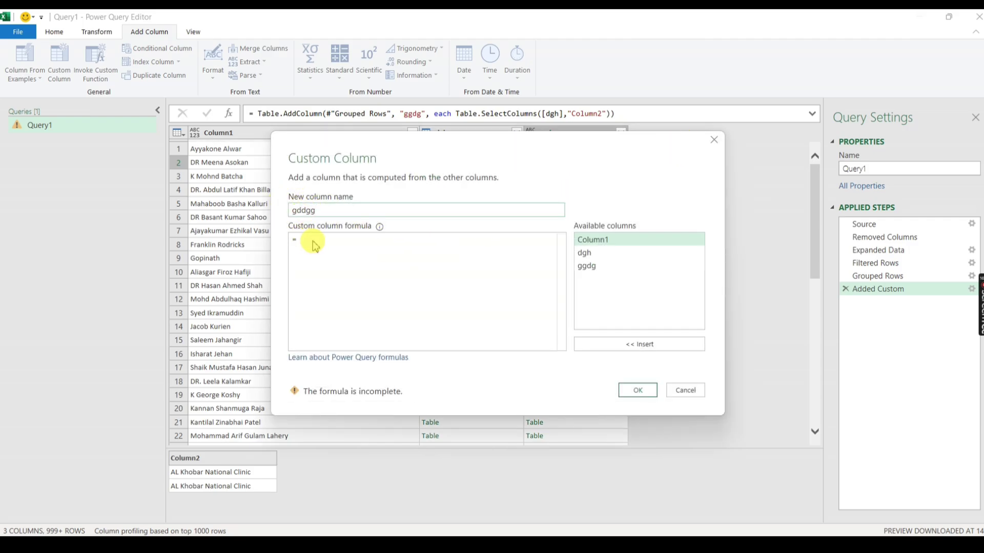
key(BackSpace)
text(re)
click(313, 241)
Enter the formula Table.Transpose([ggdg]) and confirm the gdre column.
text(tabletr)
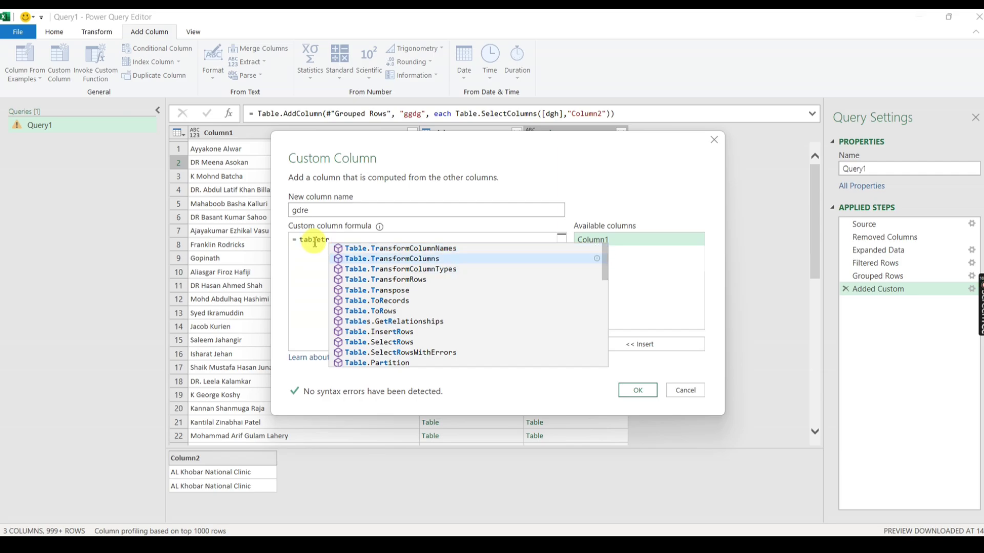
key(Tab)
text(()
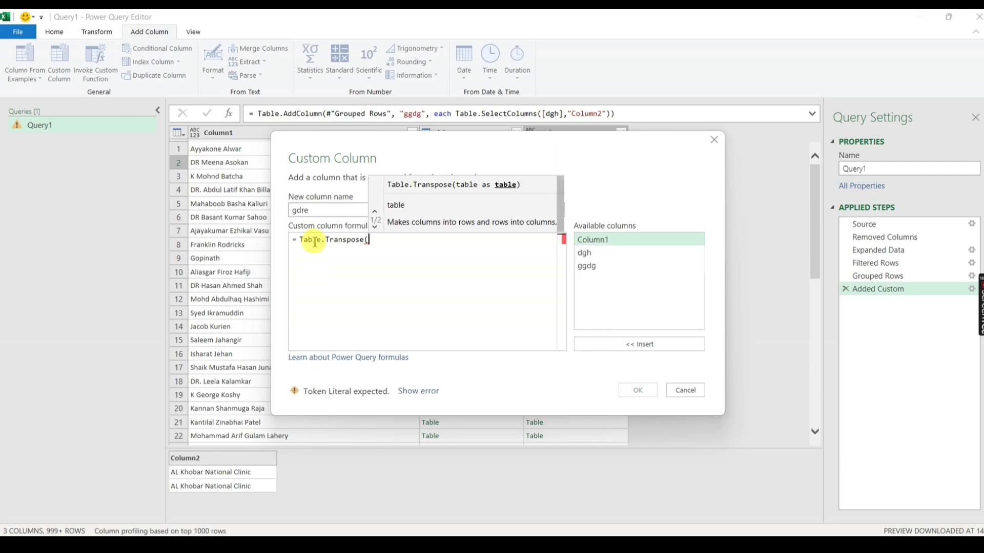
drag(430, 140, 415, 200)
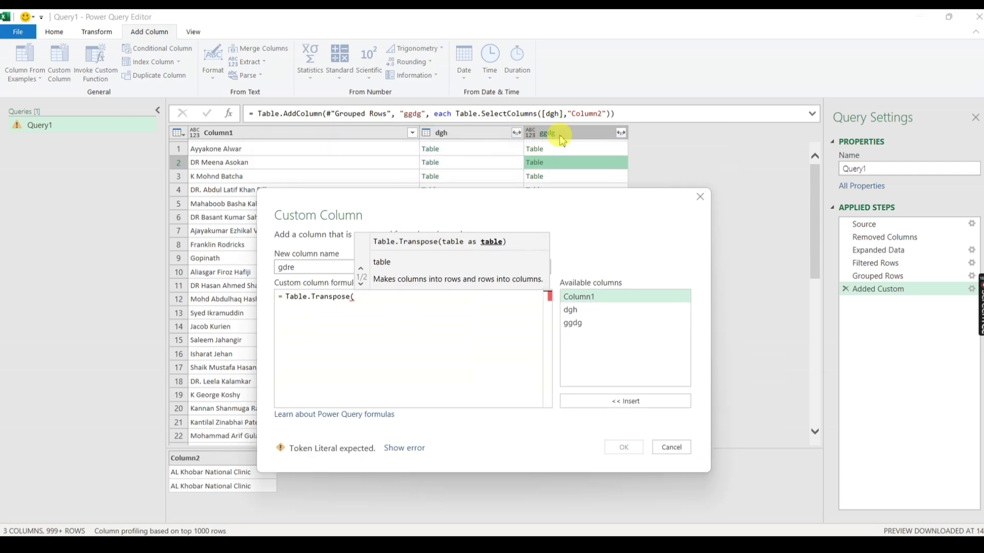
click(583, 324)
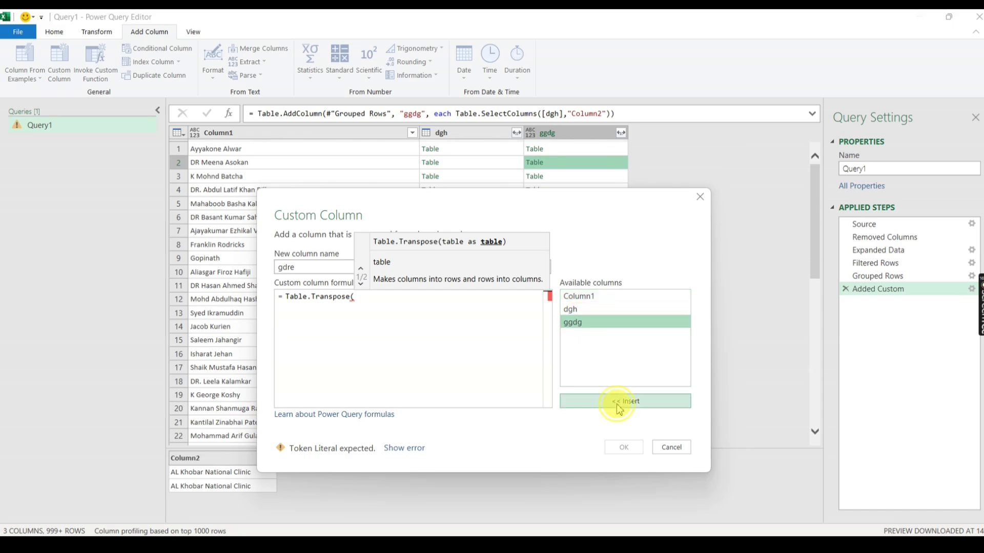
click(622, 401)
text())
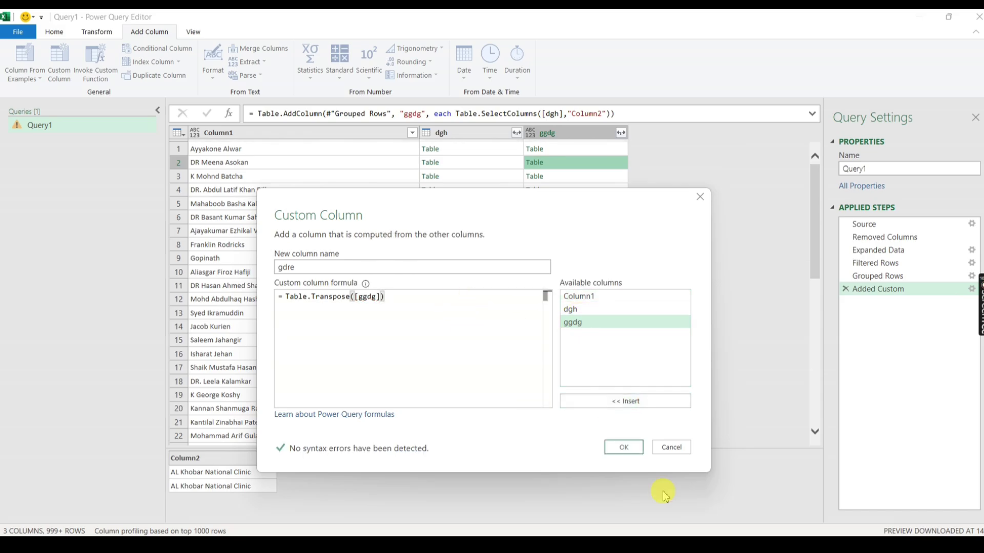
click(623, 448)
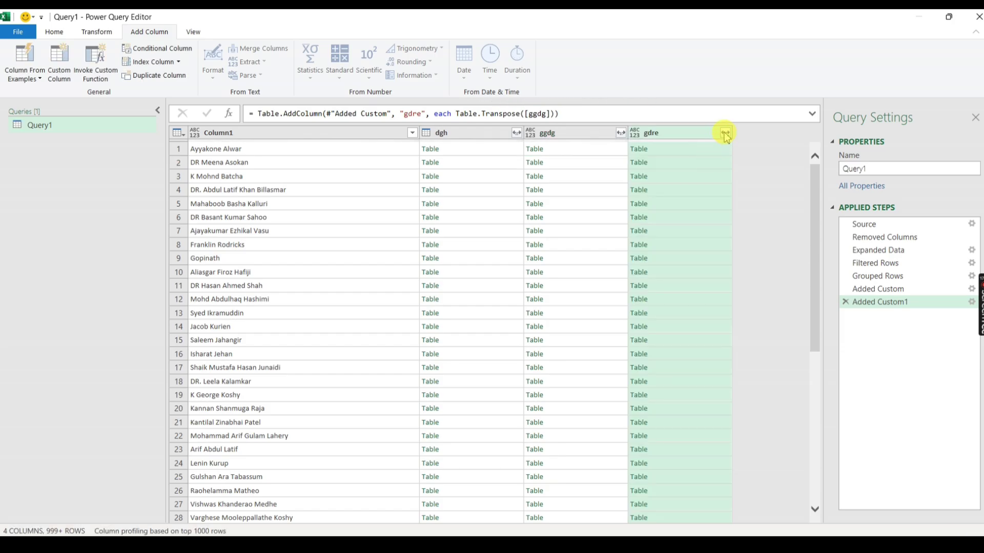
Expand gdre into Column1.1 and Column2.
click(726, 134)
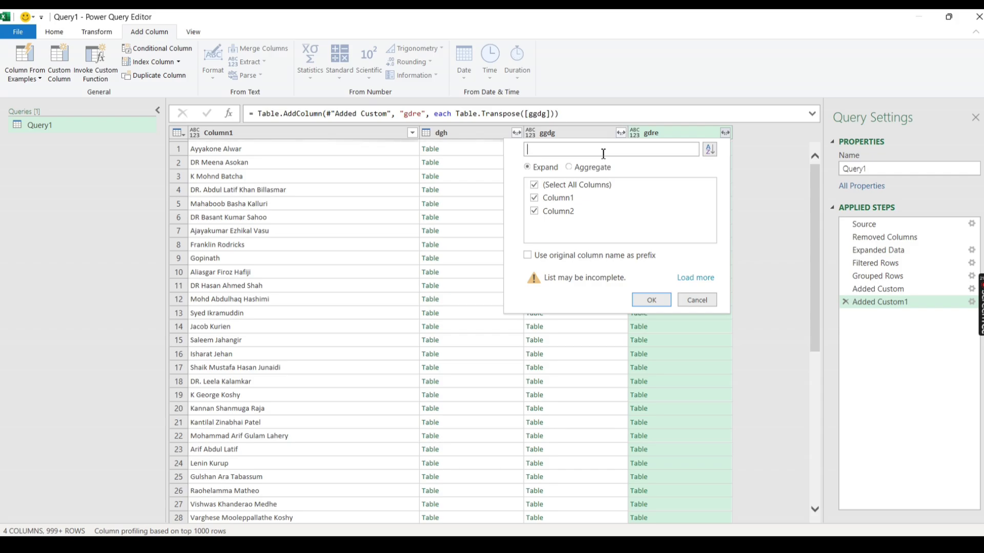
click(651, 300)
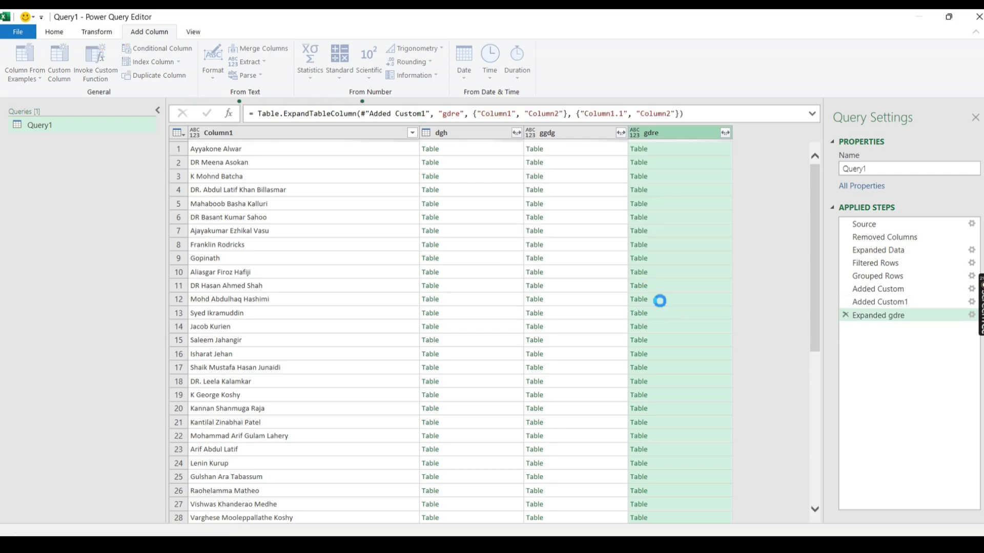
drag(660, 518, 659, 519)
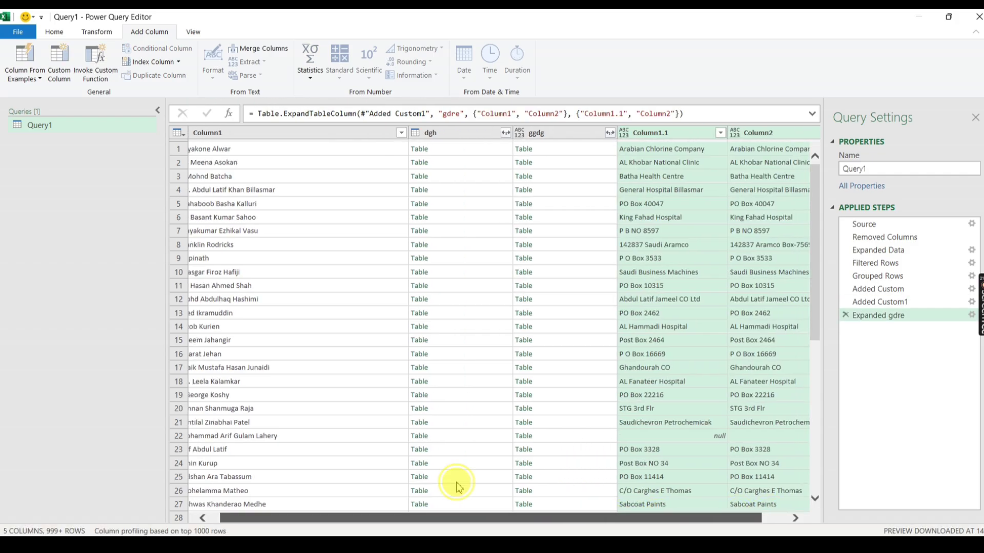
Remove the dgh and ggdg columns, leaving three columns.
click(439, 133)
ctrl+click(572, 135)
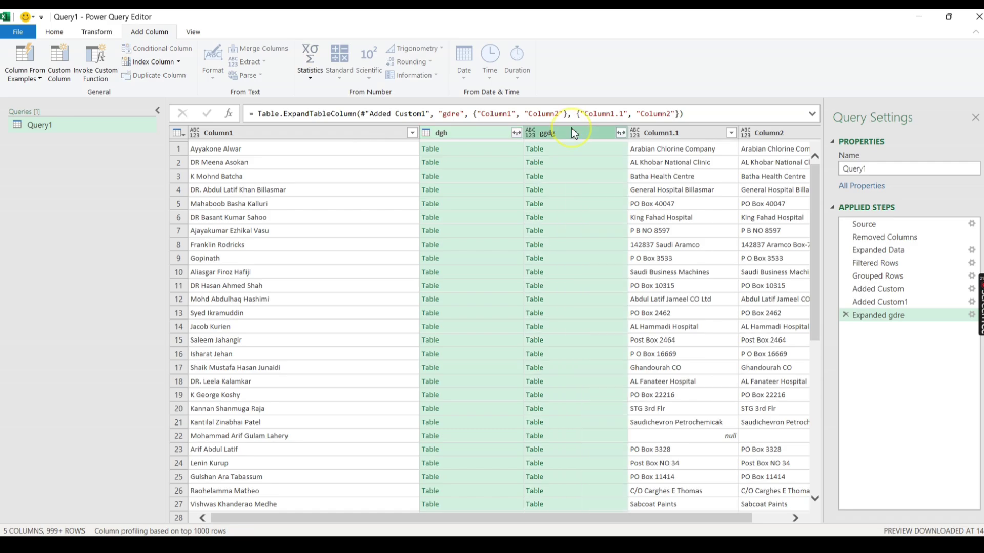
right_click(573, 135)
click(593, 155)
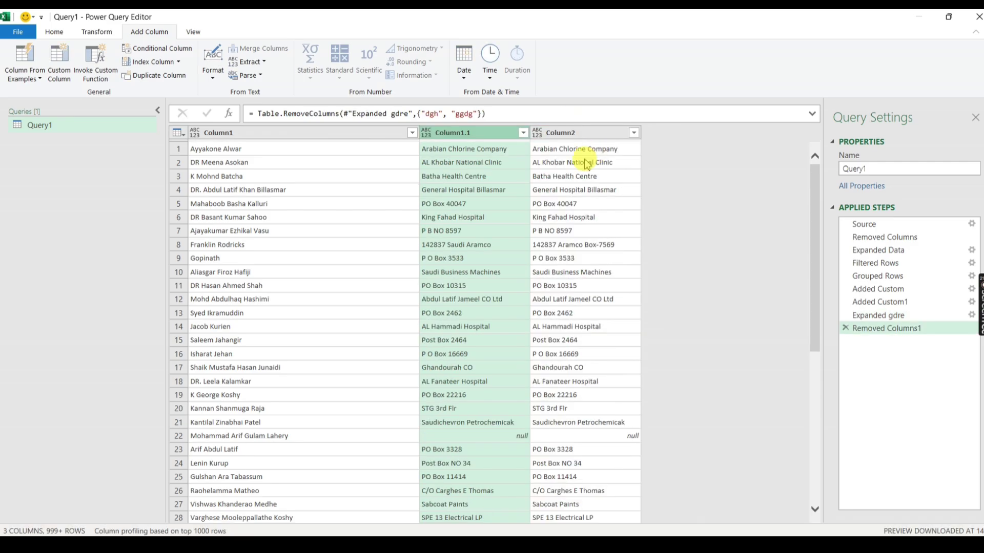
Use Close & Load to load Query1 into a new worksheet.
click(61, 39)
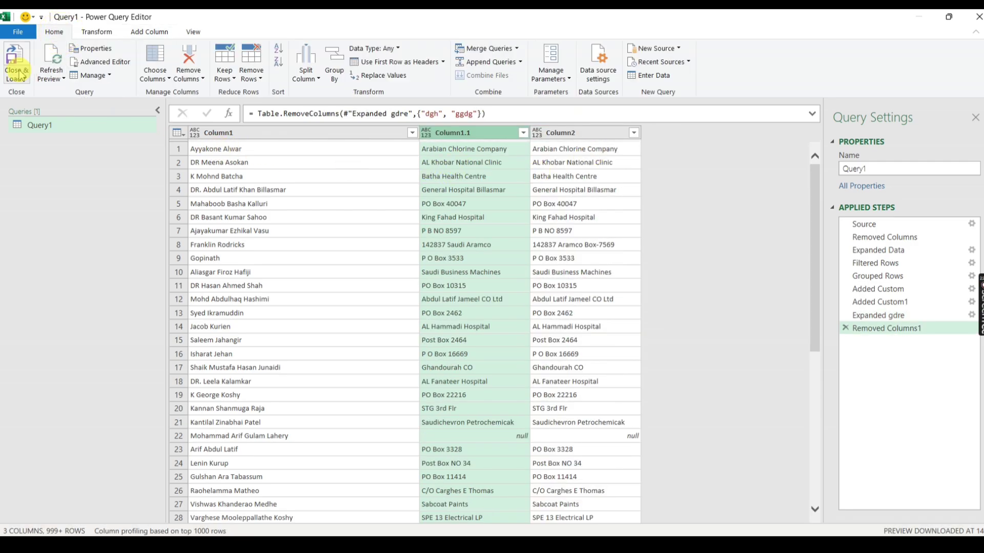
click(19, 79)
click(28, 91)
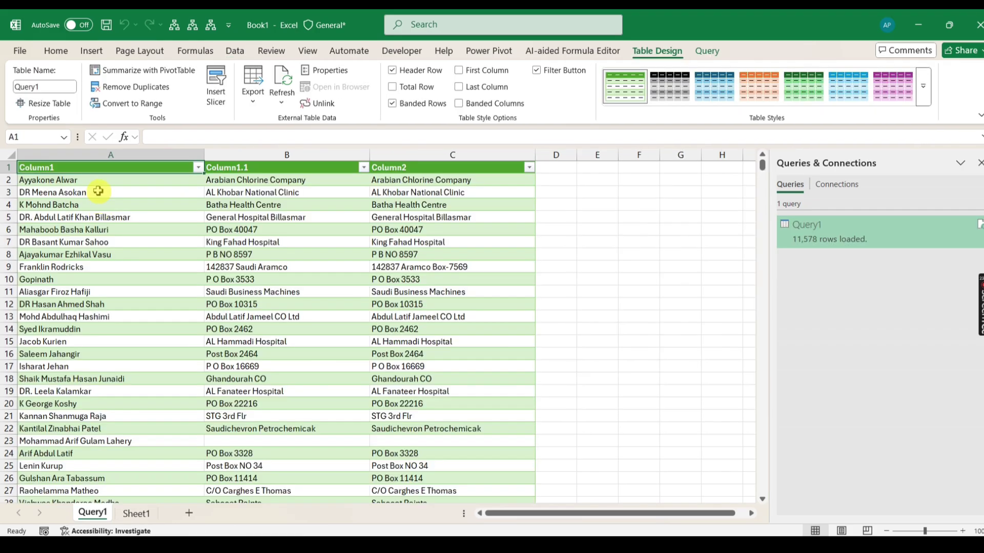
Check the first row's Column1, Column1.1 and Column2 values in the loaded table.
click(105, 179)
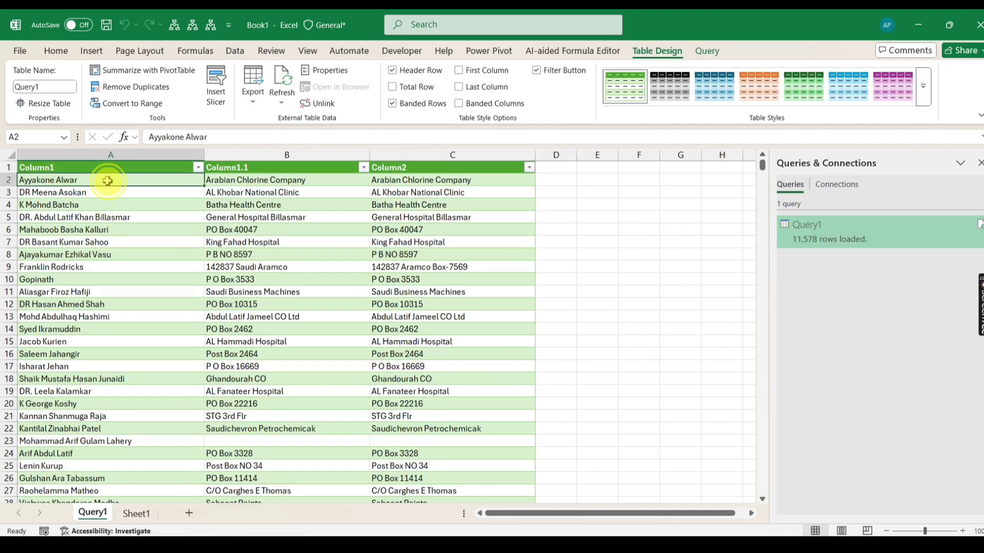
click(307, 180)
click(435, 180)
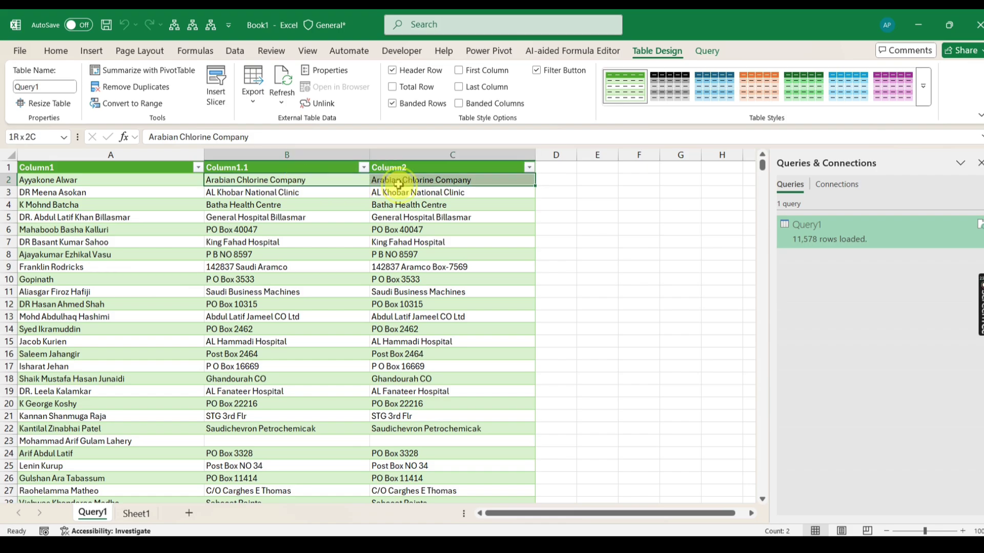
click(349, 183)
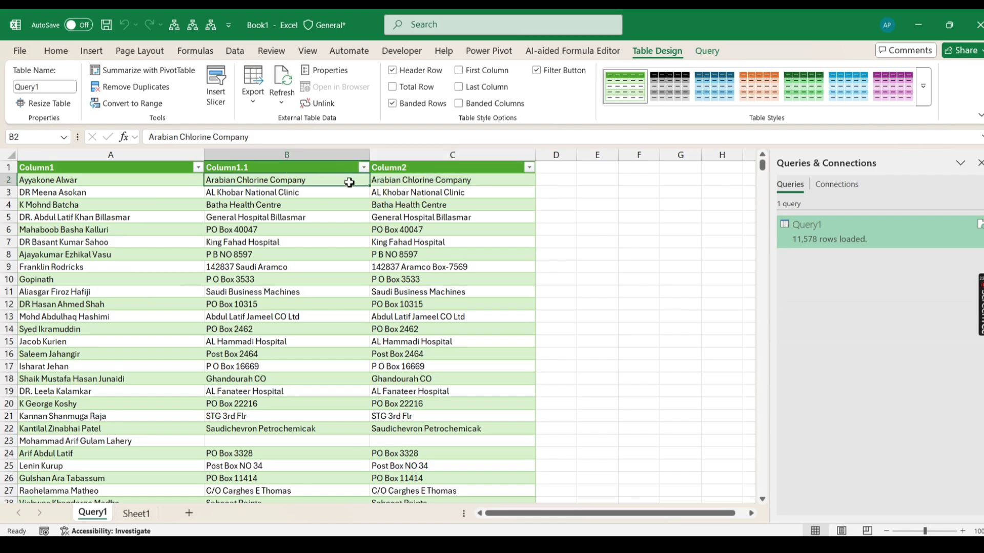
key(Right)
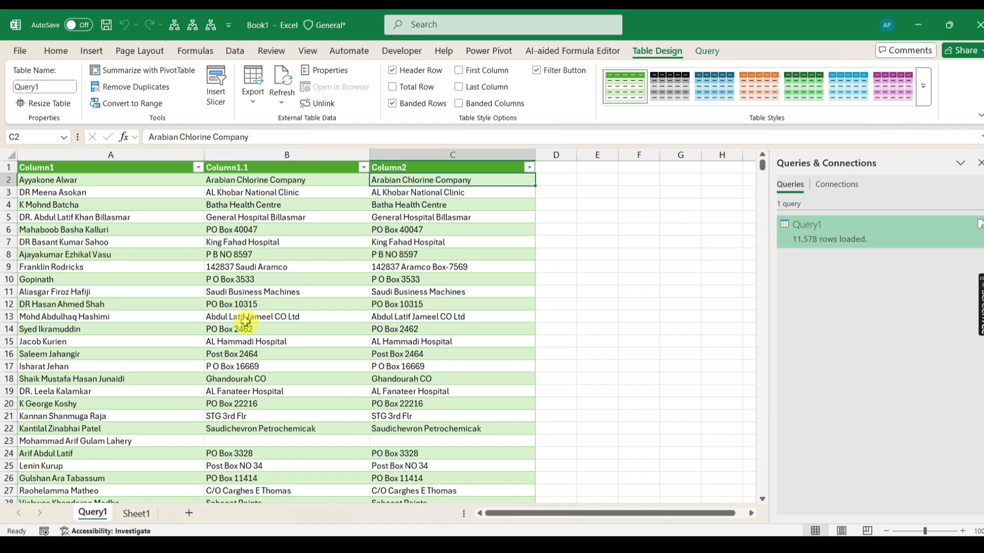
click(291, 183)
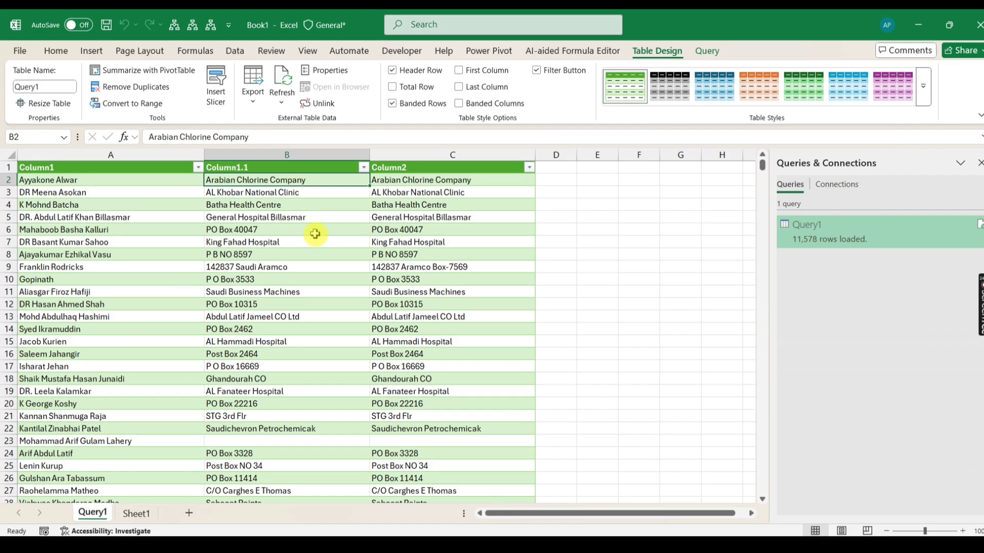
Select columns A through C to review the 11,578-row table, then visit File Explorer and return.
click(137, 156)
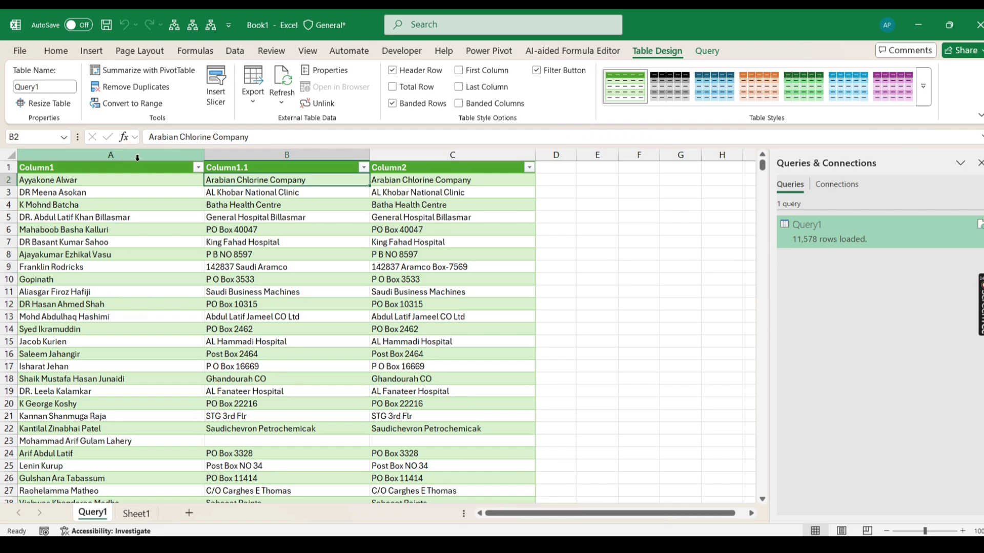
drag(137, 157, 378, 194)
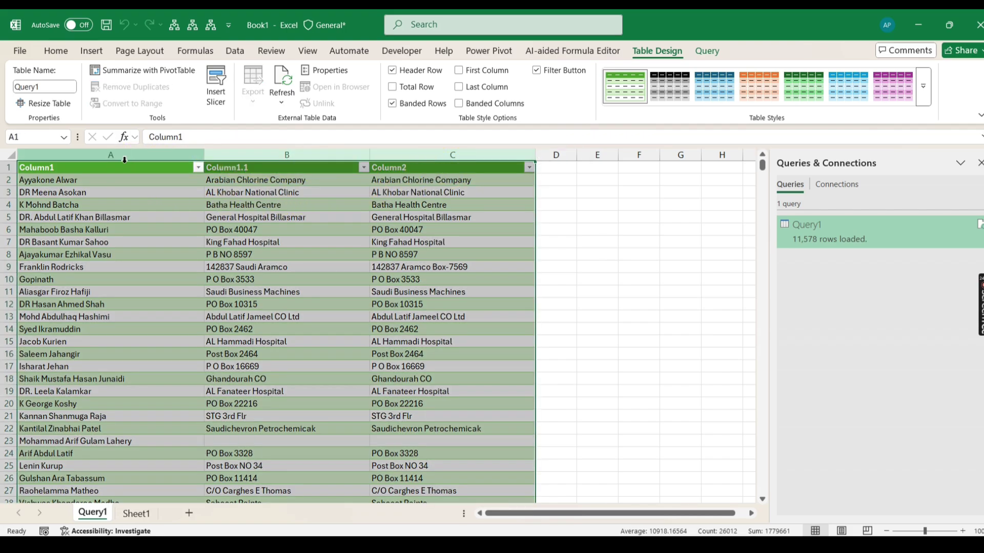
click(134, 194)
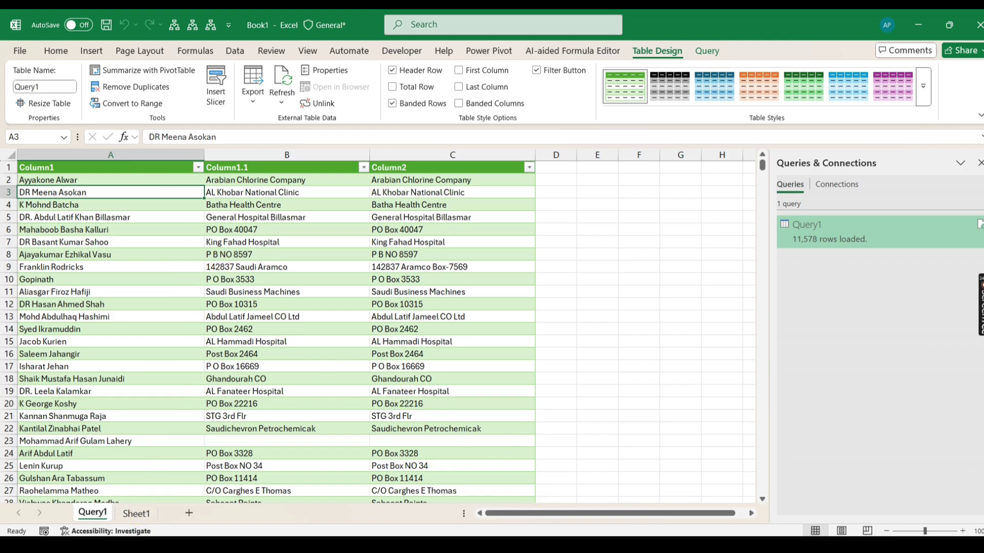
click(545, 515)
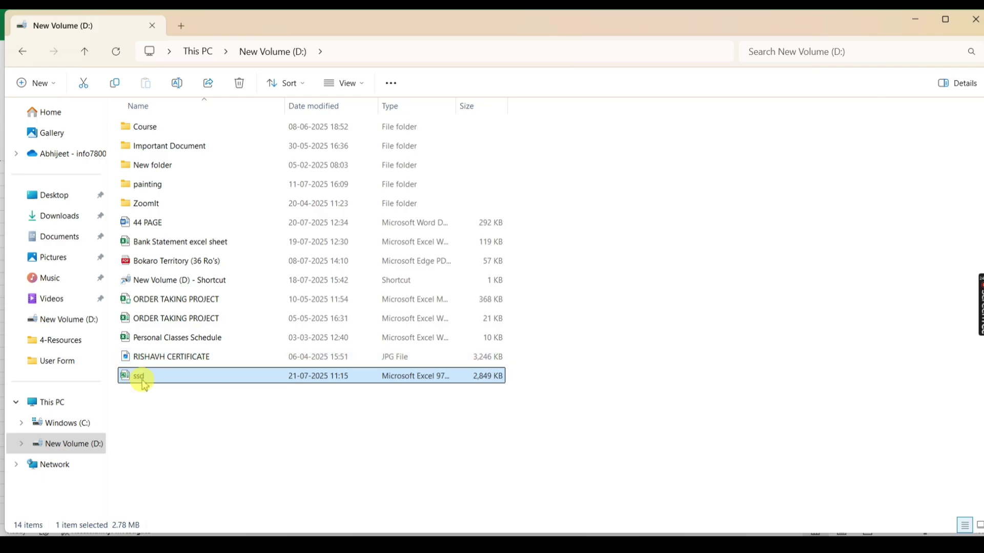
key(alt+Tab)
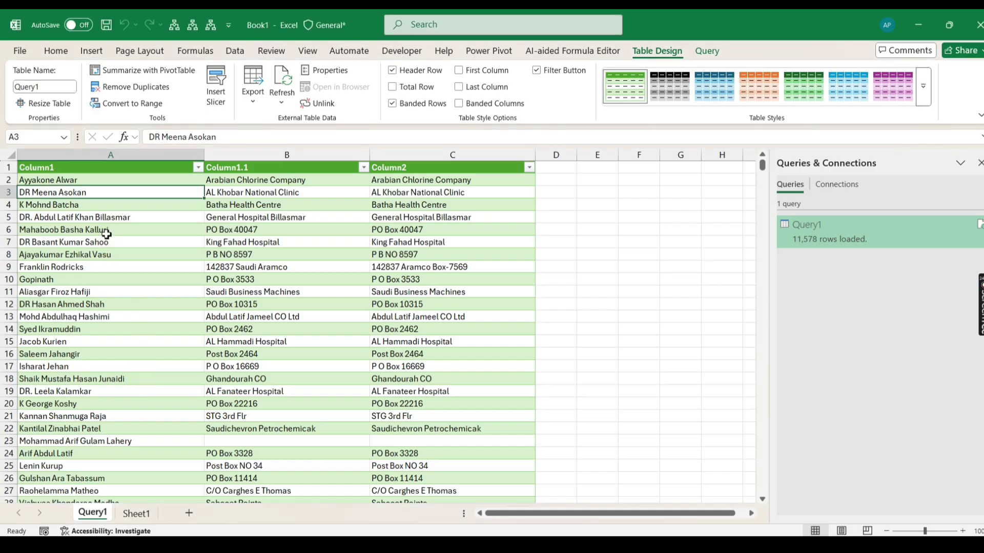